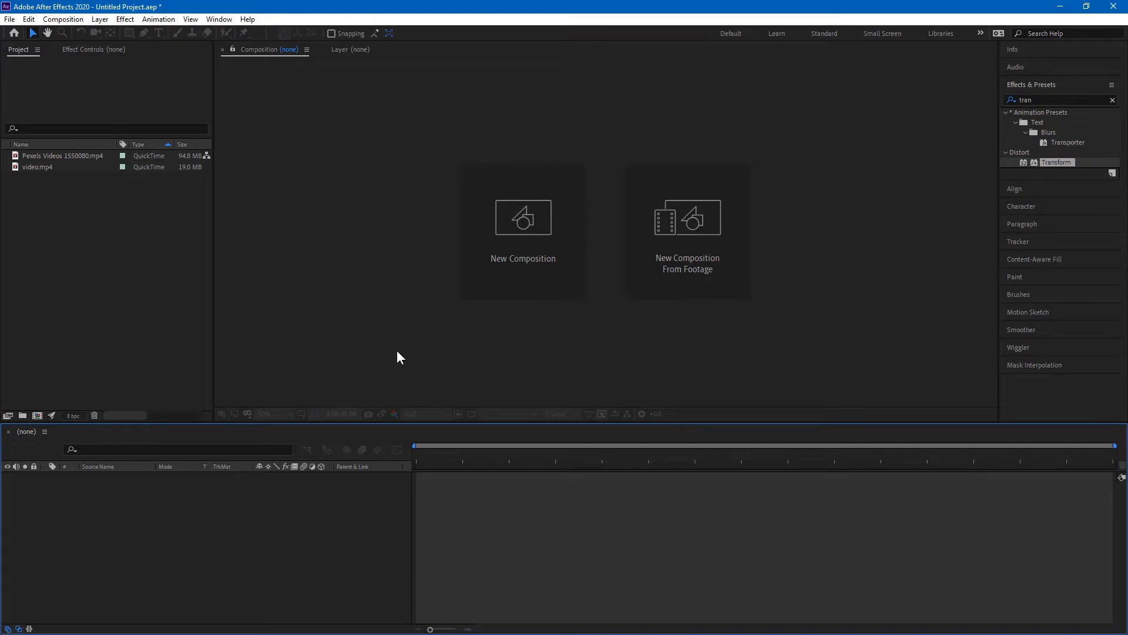
Step: Start a new composition from the New Composition card
click(493, 242)
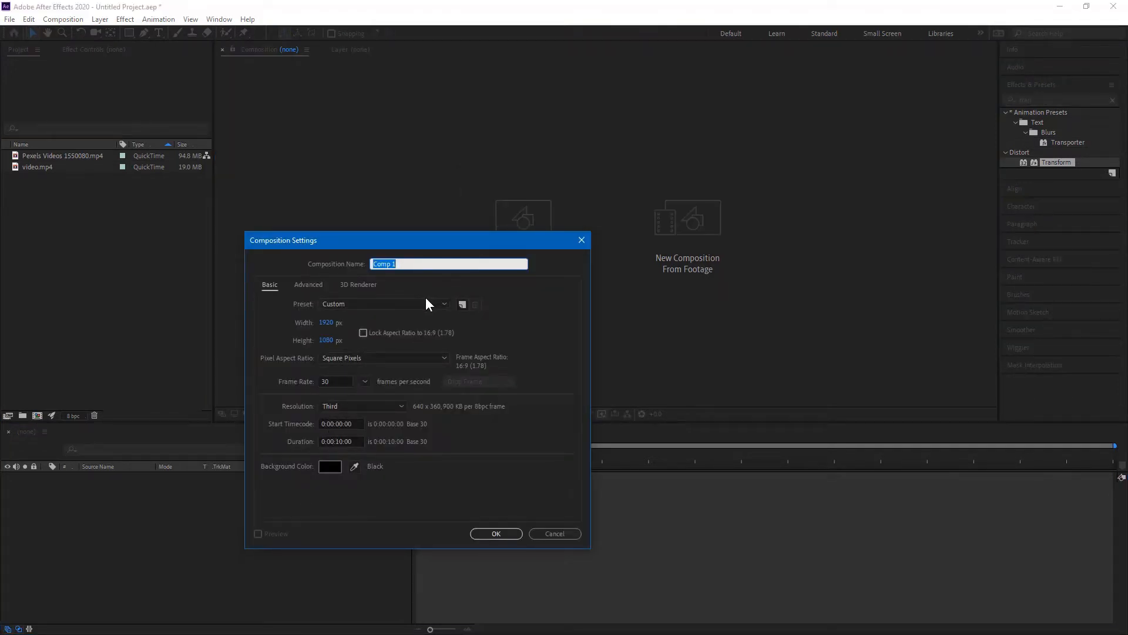
Step: Name the composition 'Transation' and confirm it at 1920×1080, 30 fps, 10 seconds
text(Transation)
key(Return)
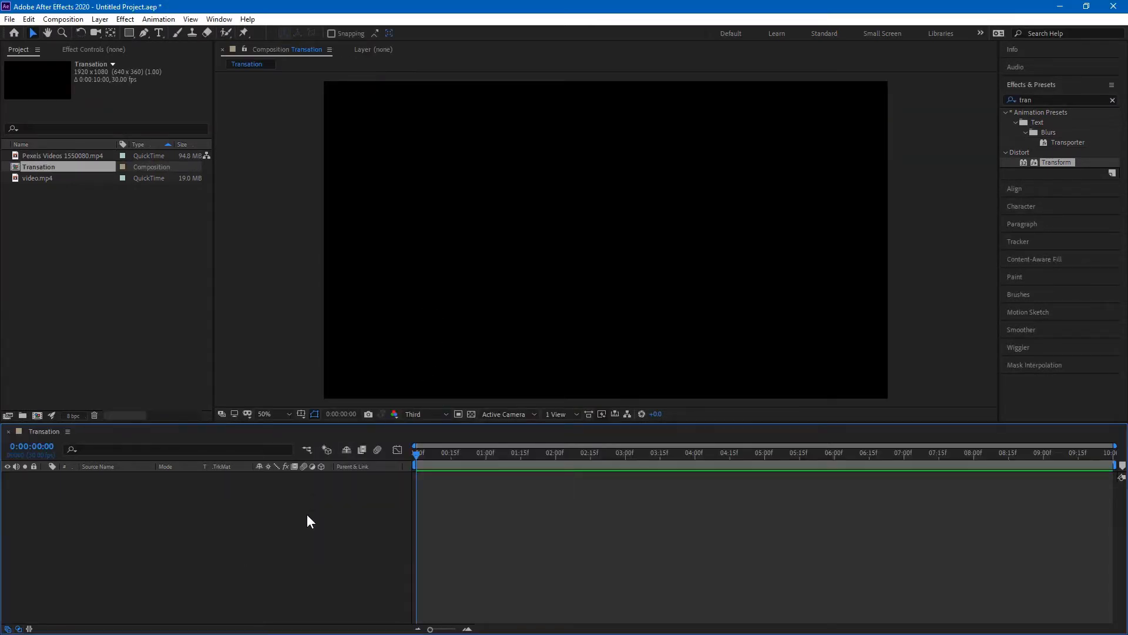
Step: Add video.mp4 and the Pexels clip together as layers in Transation
click(128, 255)
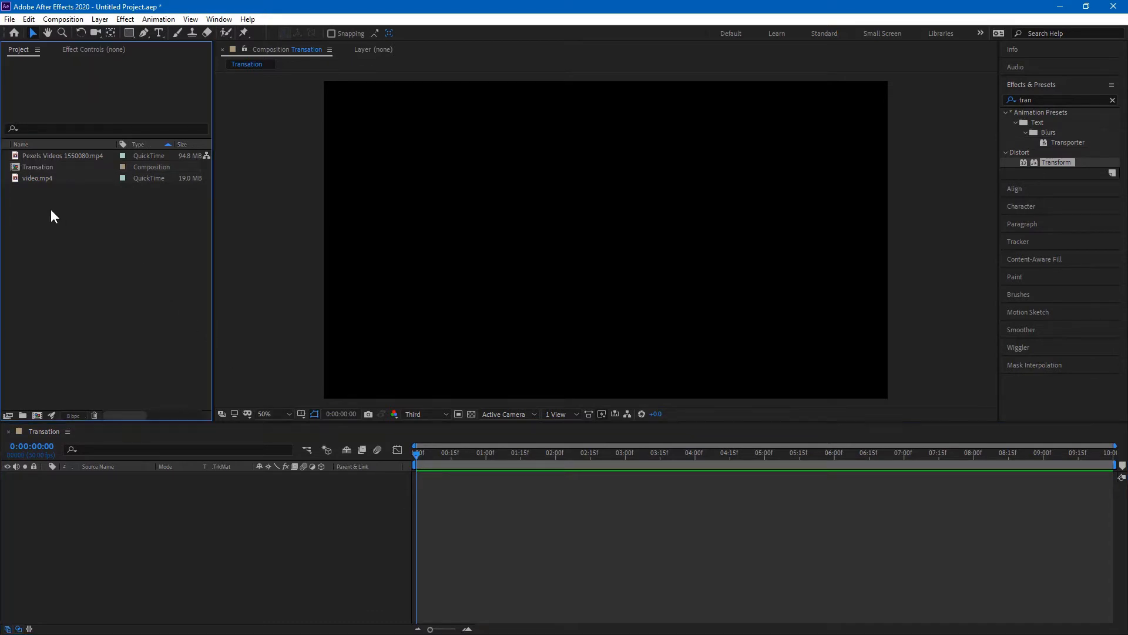
click(40, 180)
ctrl+click(49, 157)
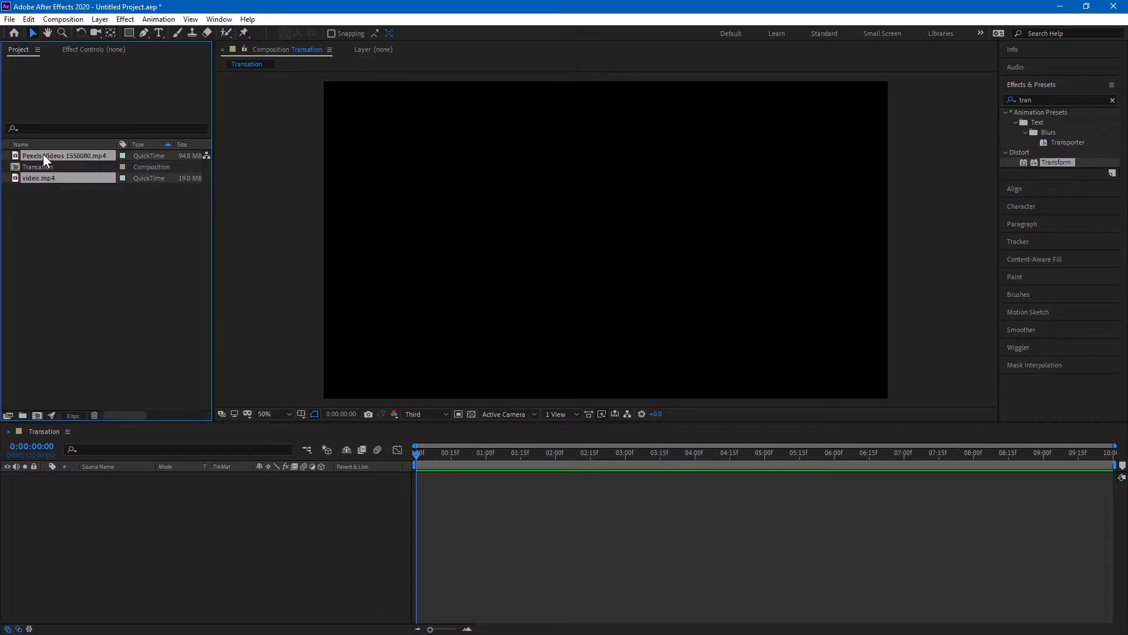
drag(34, 155, 104, 544)
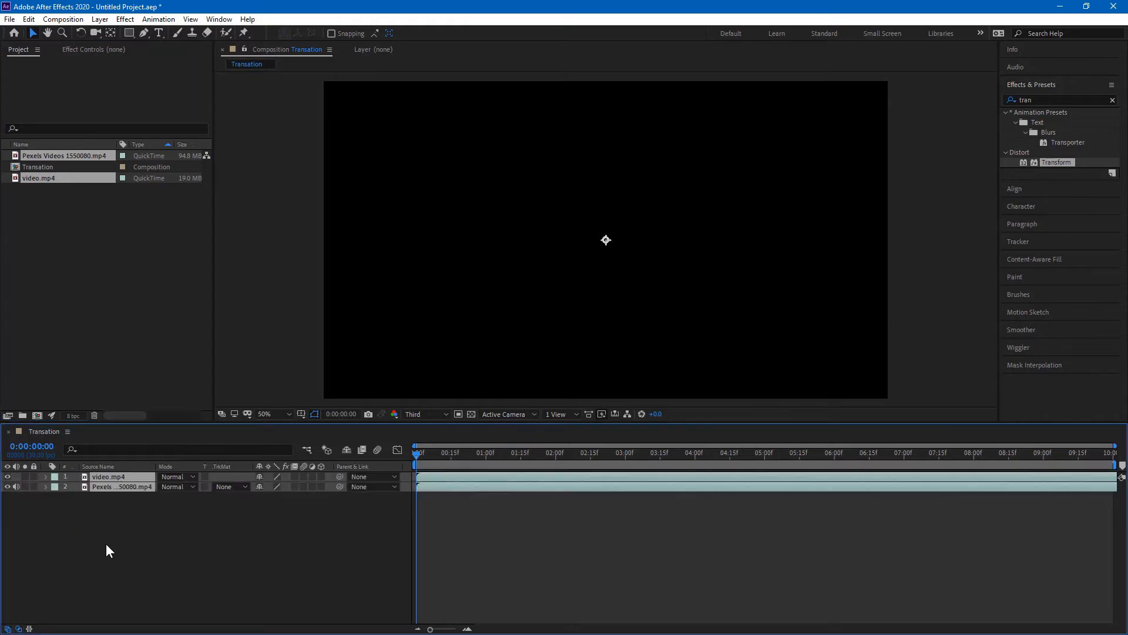
Step: Slide video.mp4's layer bar right so it starts around frame 29
click(130, 488)
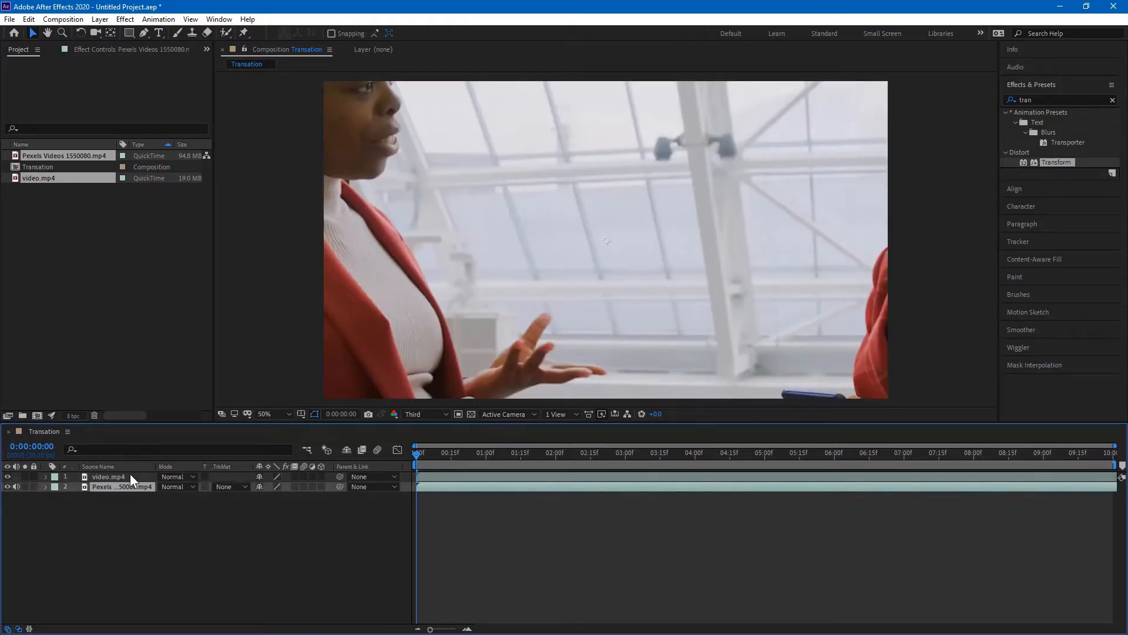
click(129, 475)
key(s)
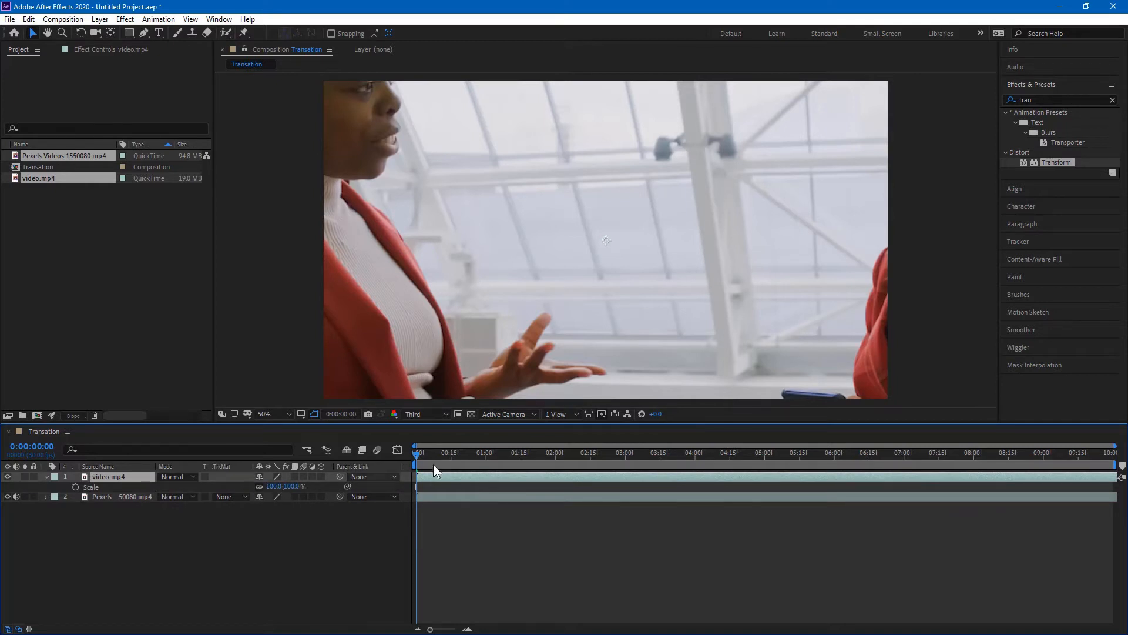
click(457, 456)
drag(460, 474, 499, 478)
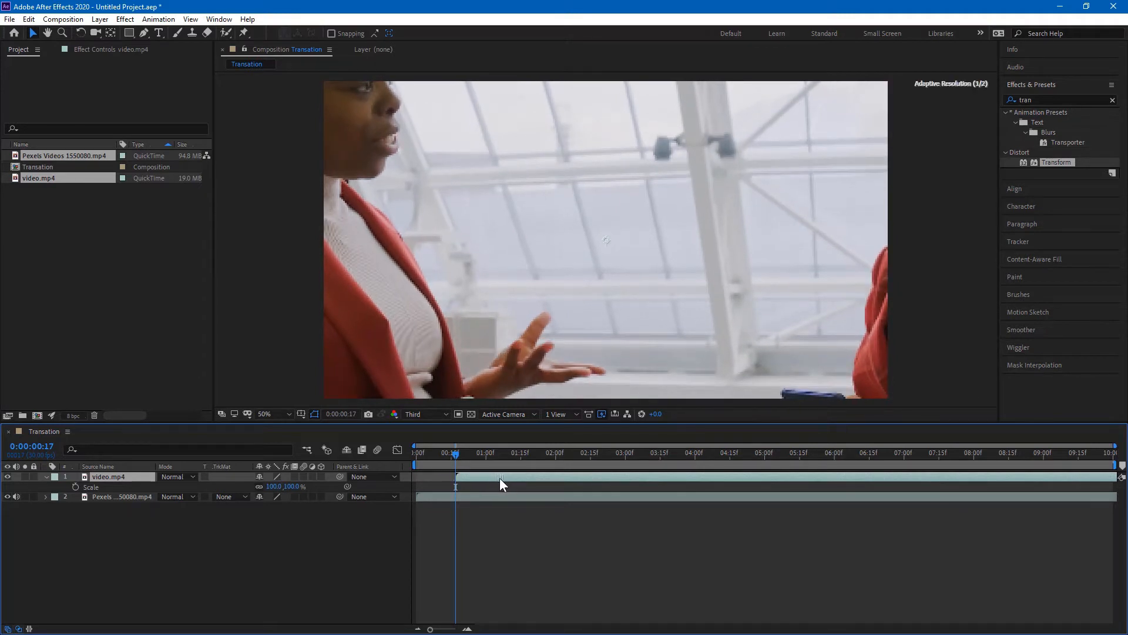
drag(444, 455, 484, 455)
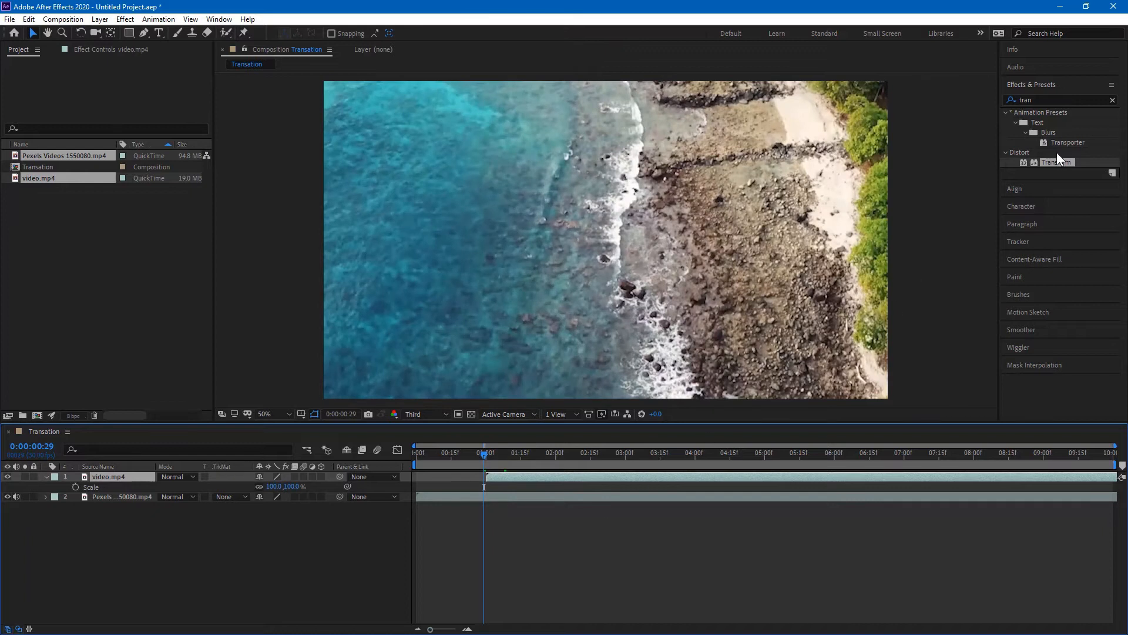
Step: Find the Transform effect by searching 'trans' and apply it to both layers
click(1029, 101)
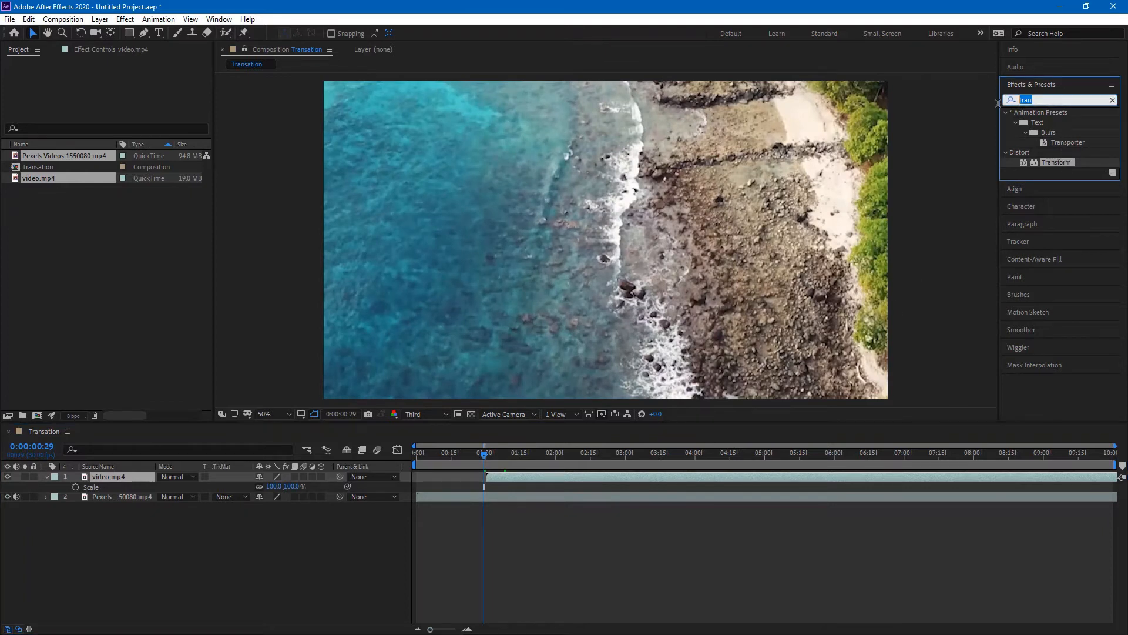
text(trans)
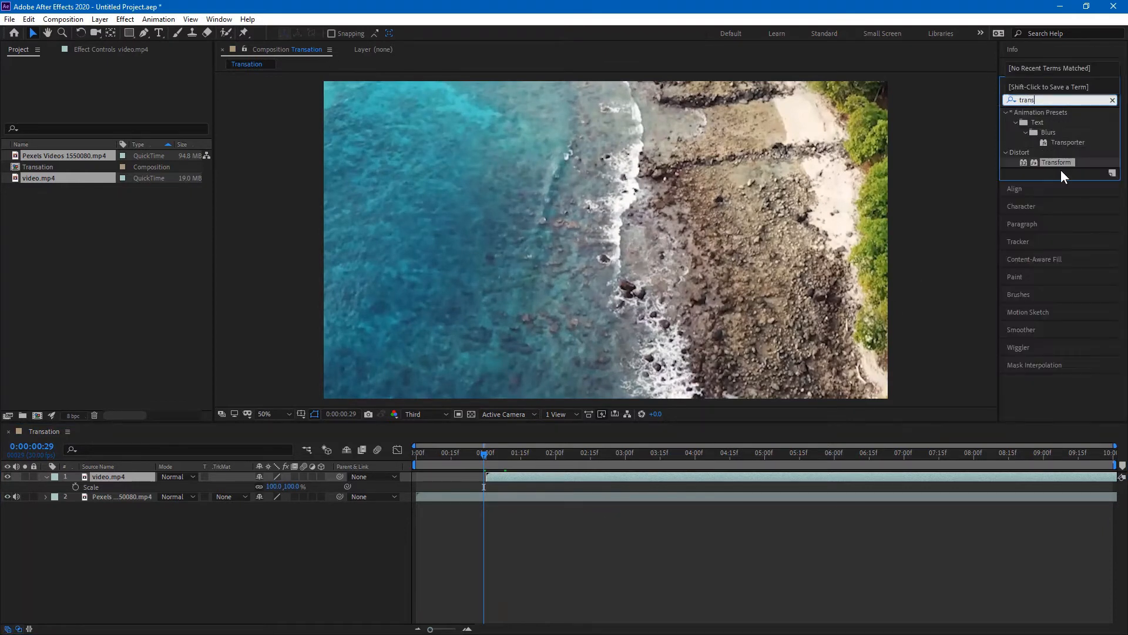
click(1061, 161)
drag(802, 216, 134, 477)
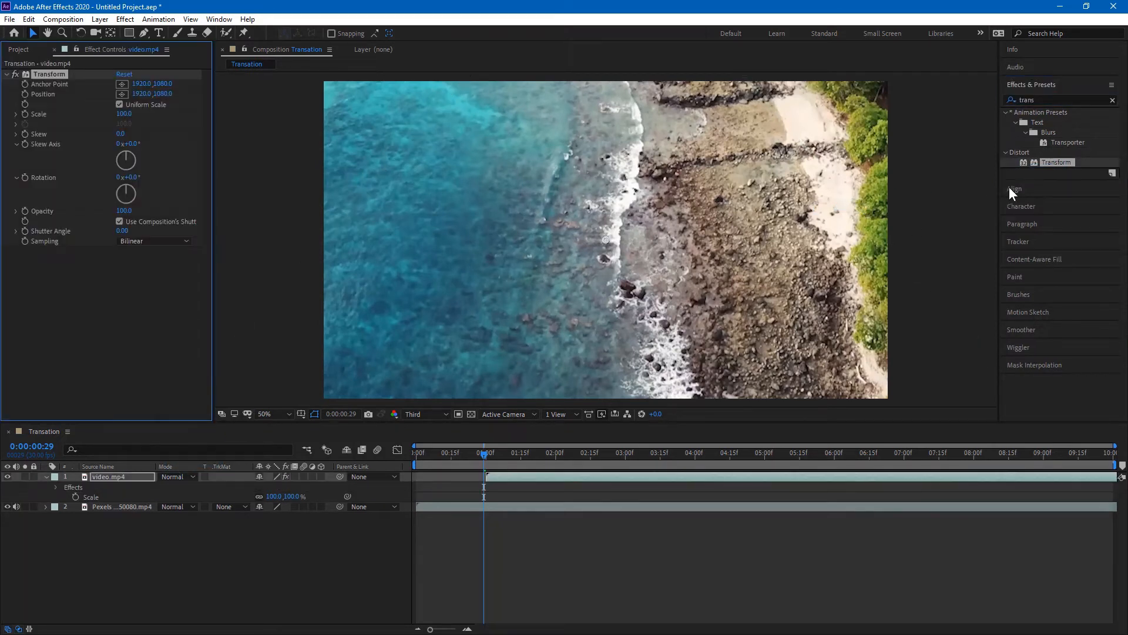
drag(1071, 165, 127, 506)
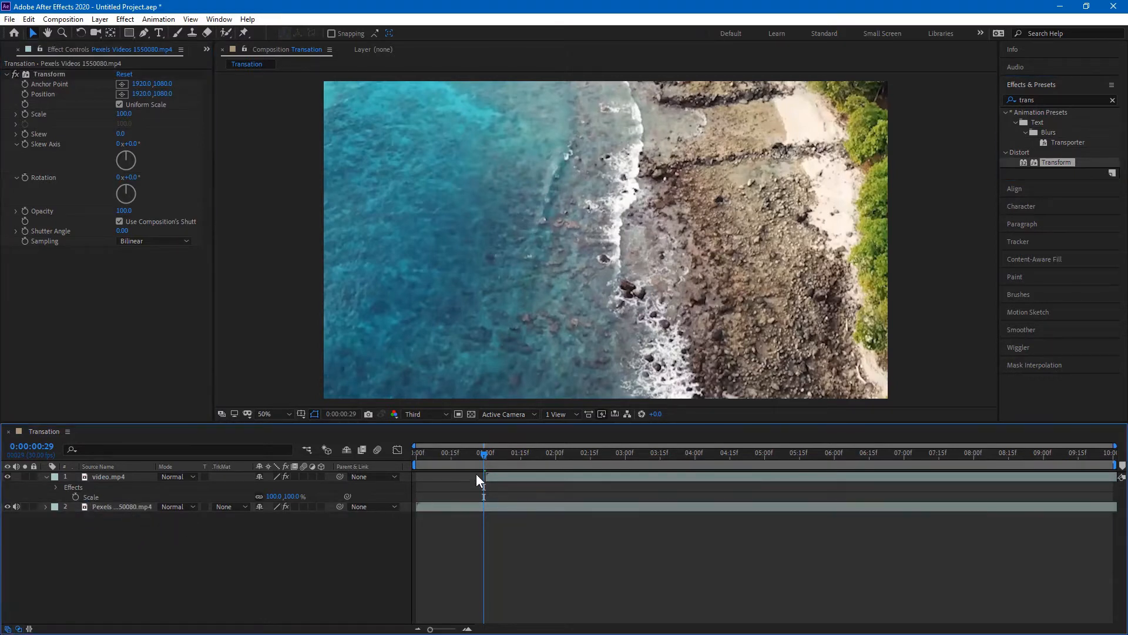
Step: Give both Transform effects their own 360° shutter angle and enable motion blur
click(468, 508)
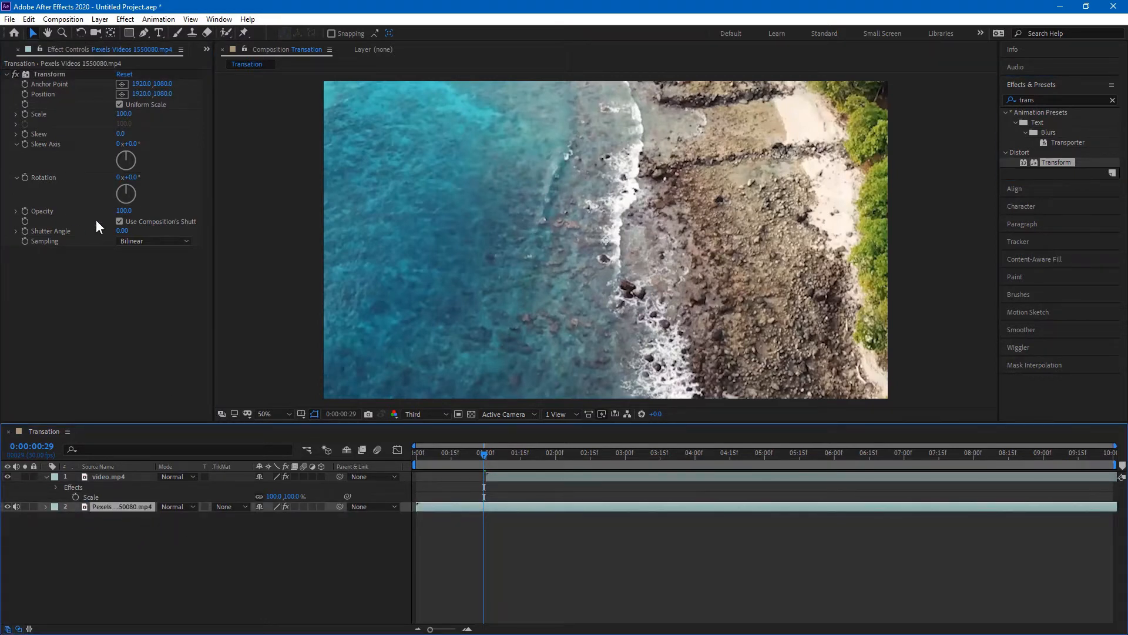
click(120, 221)
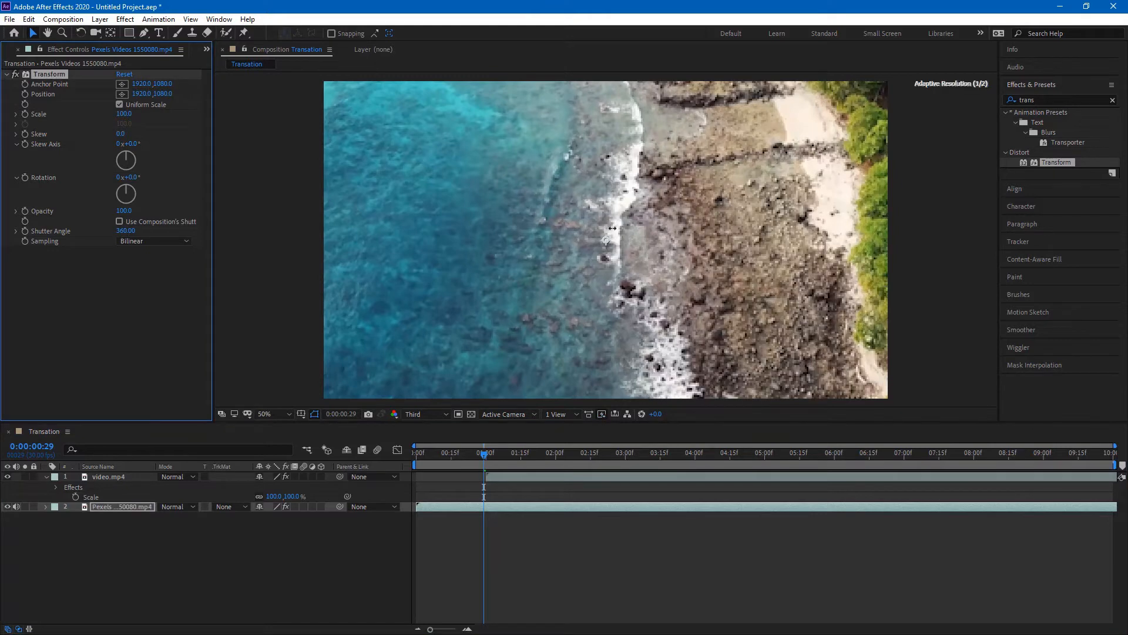
click(376, 450)
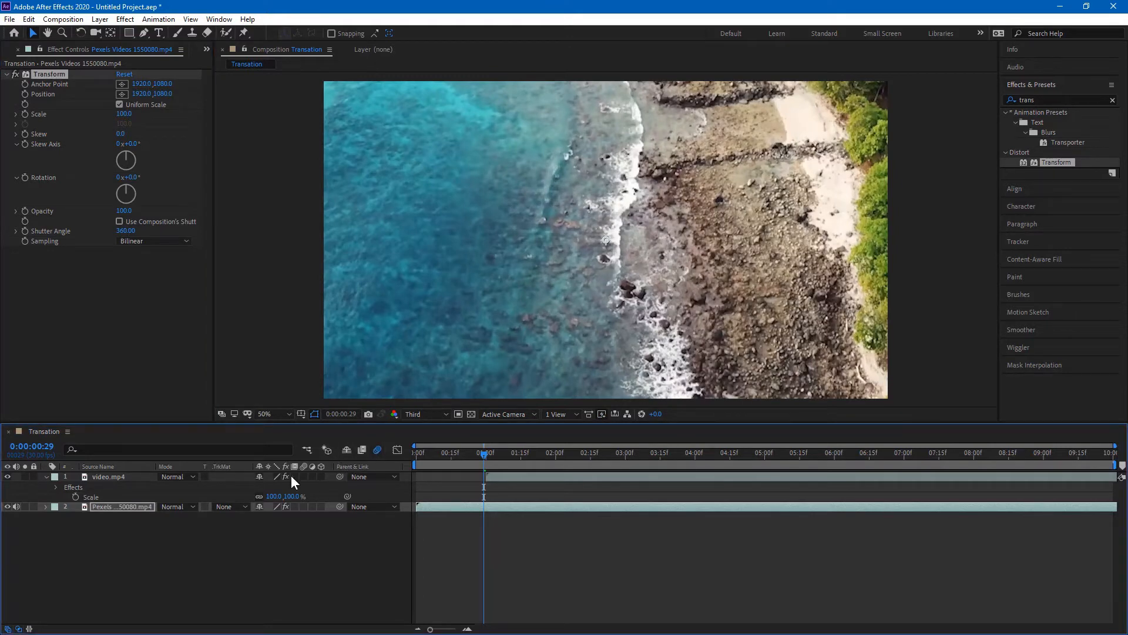
click(305, 507)
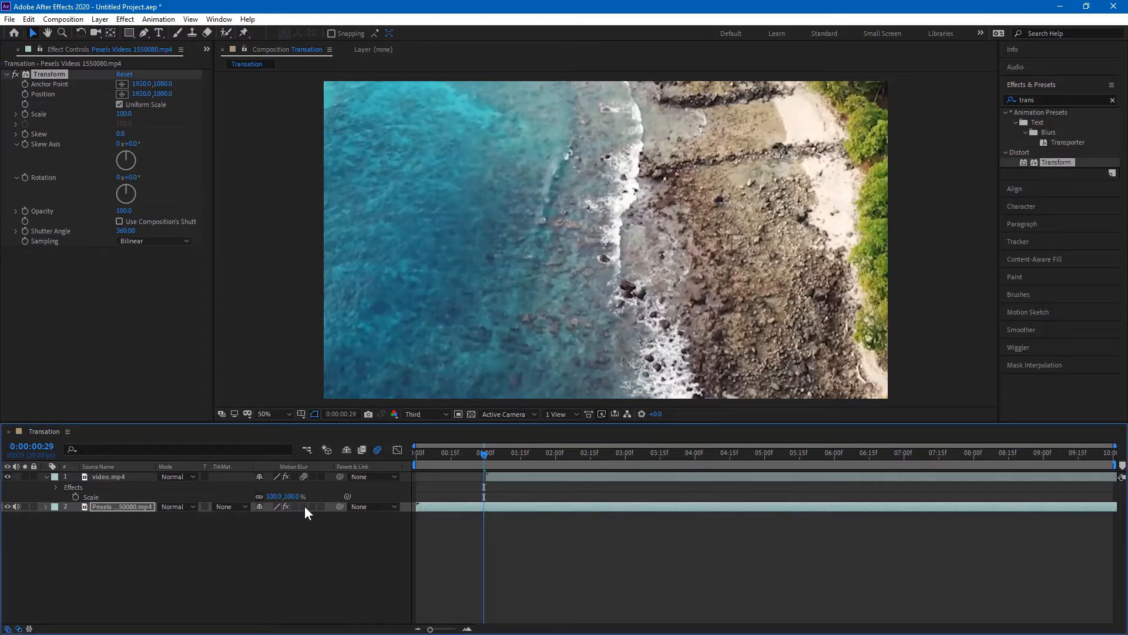
click(123, 475)
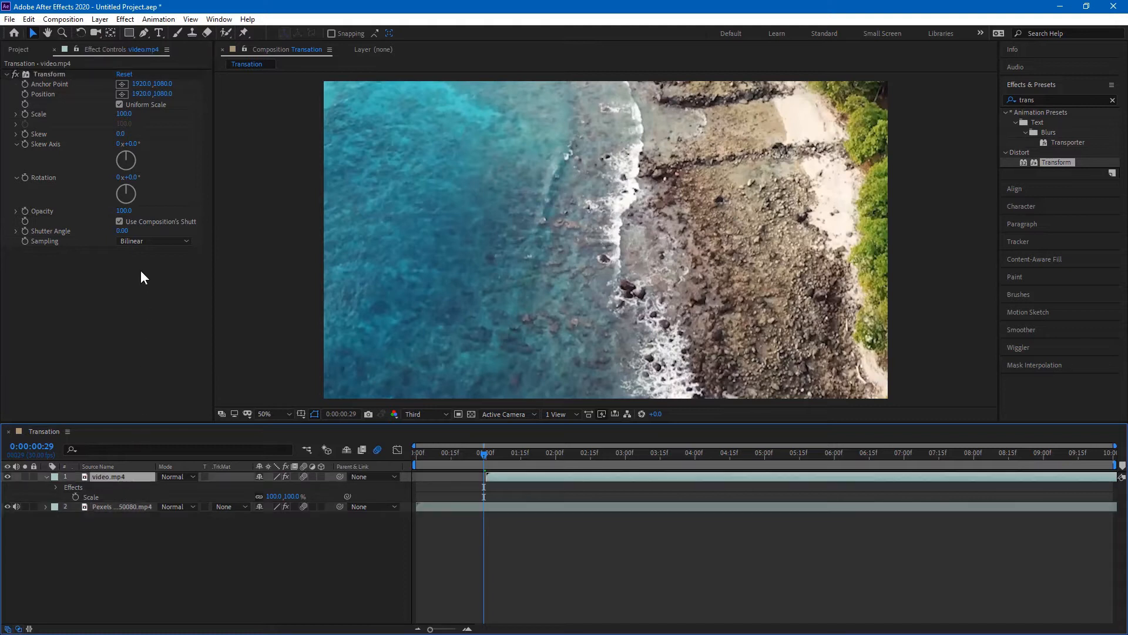
click(120, 221)
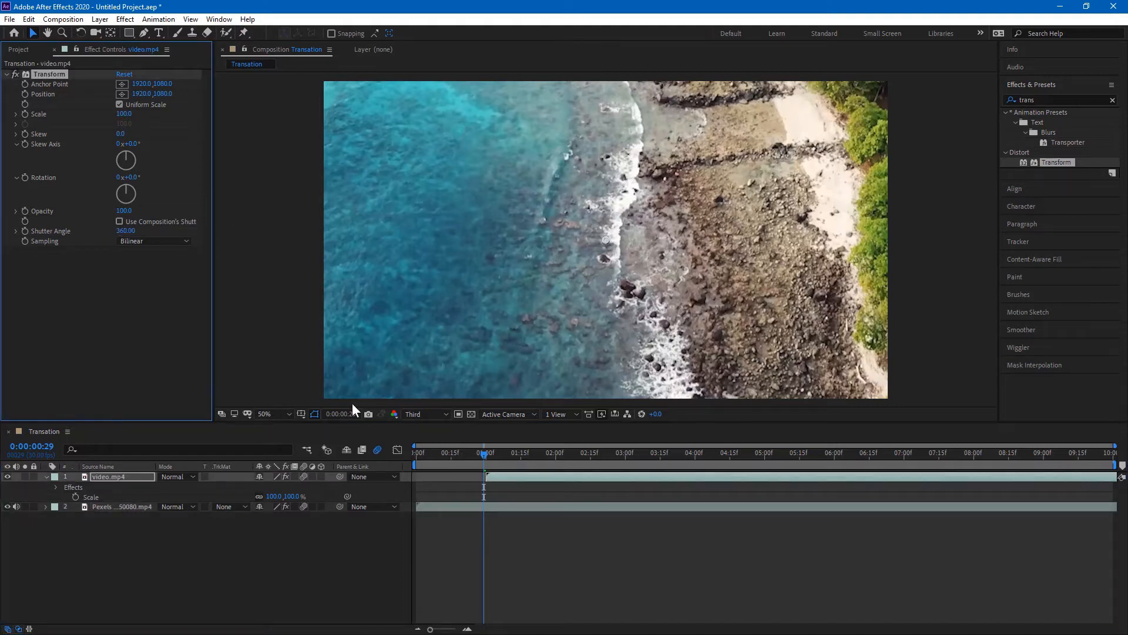
click(282, 530)
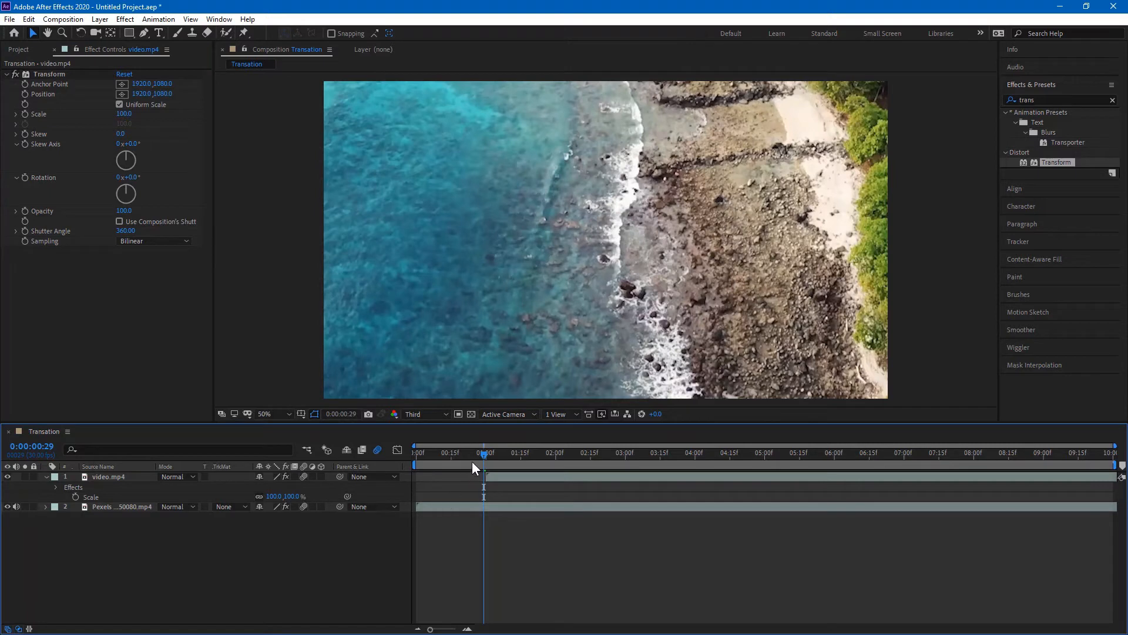
Step: At 0:00:01:00, hide video.mp4 and scrub the Pexels clip's Transform Scale to 51
drag(445, 629, 470, 631)
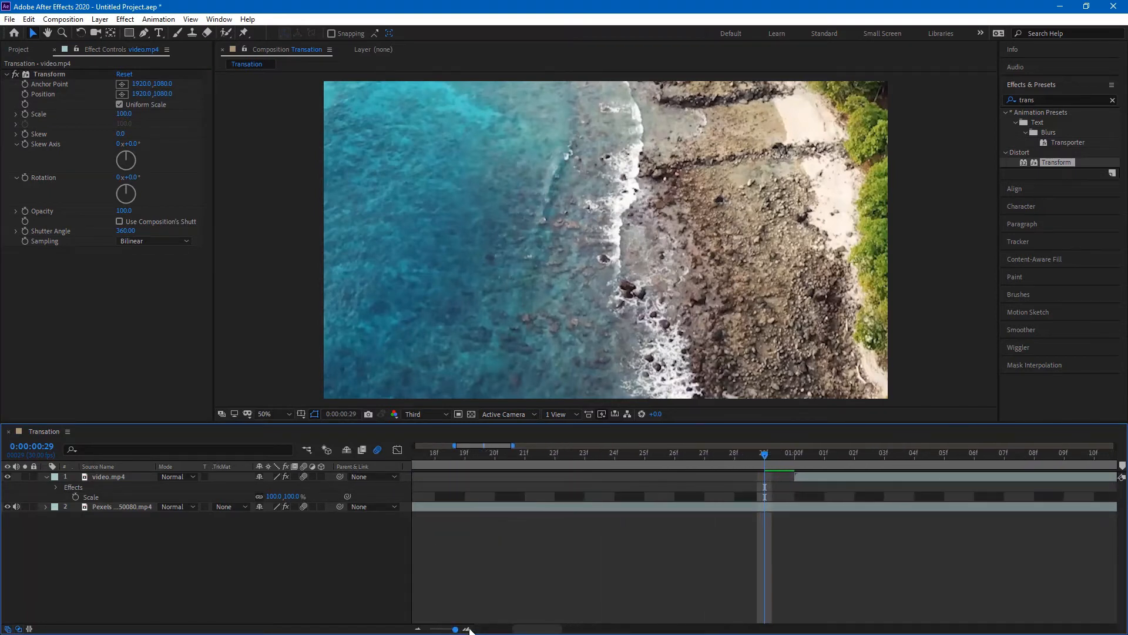
click(796, 455)
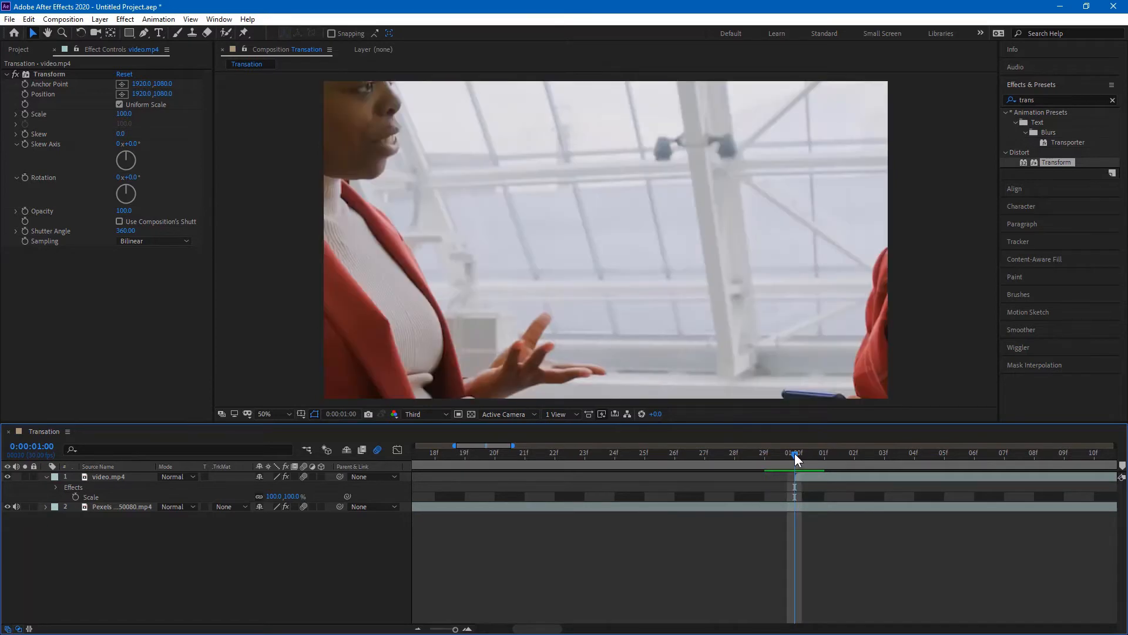
drag(796, 458, 658, 457)
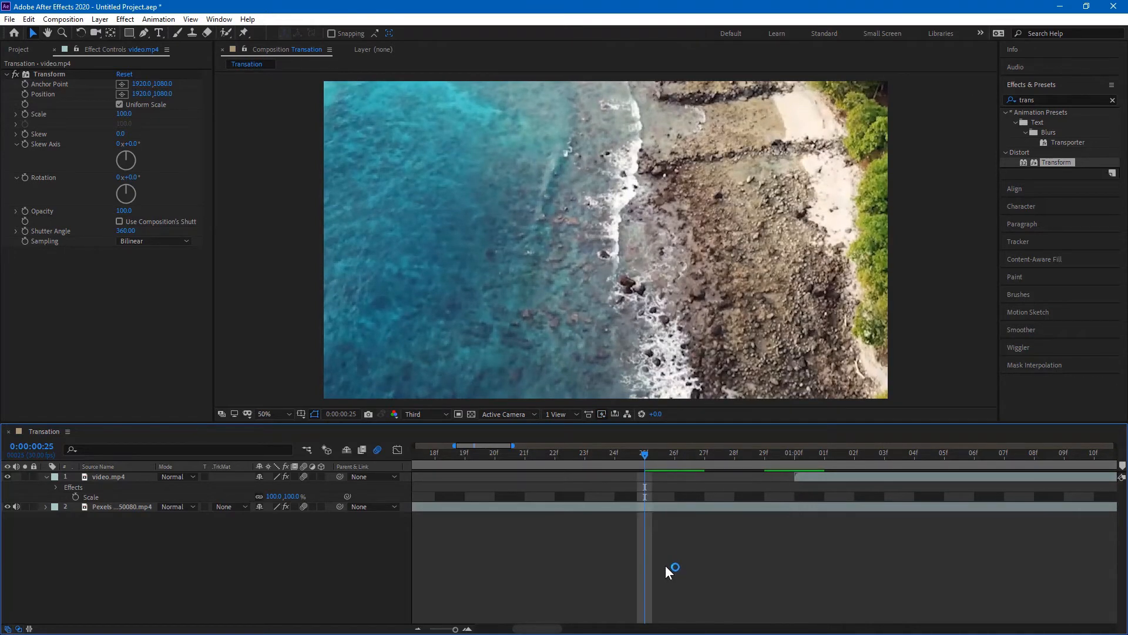
click(109, 508)
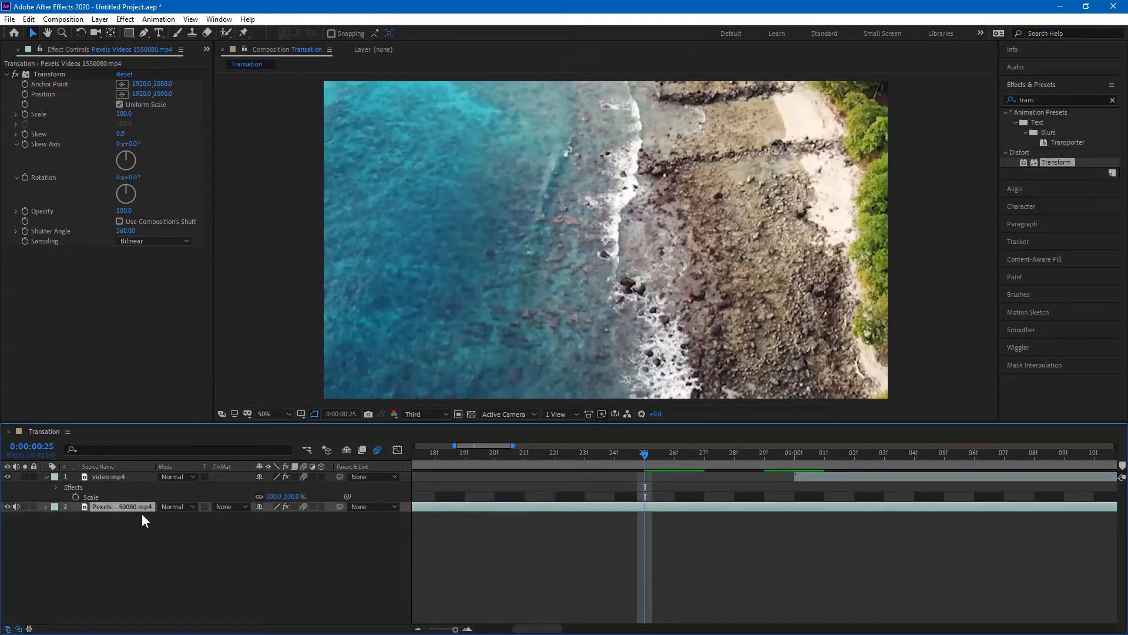
click(24, 114)
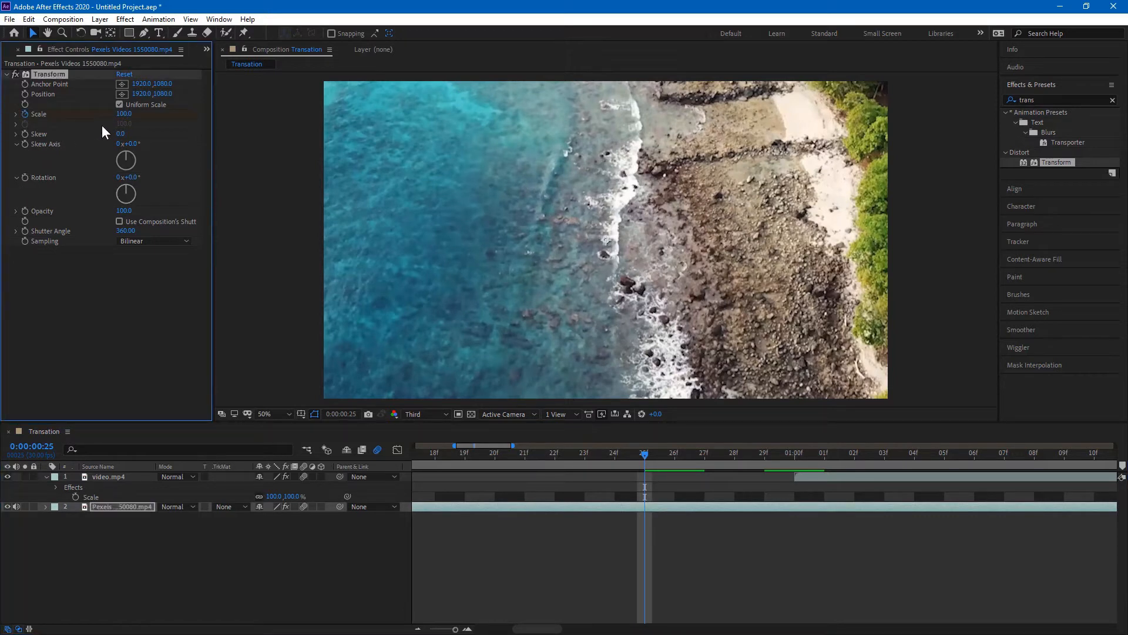
click(794, 457)
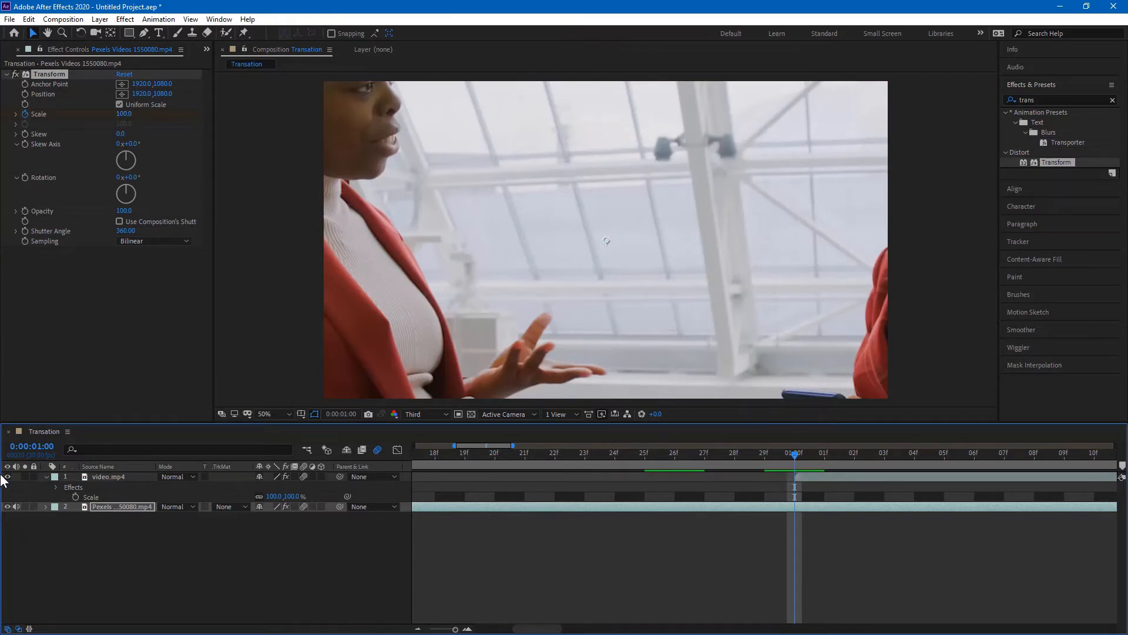
click(7, 477)
drag(124, 114, 100, 115)
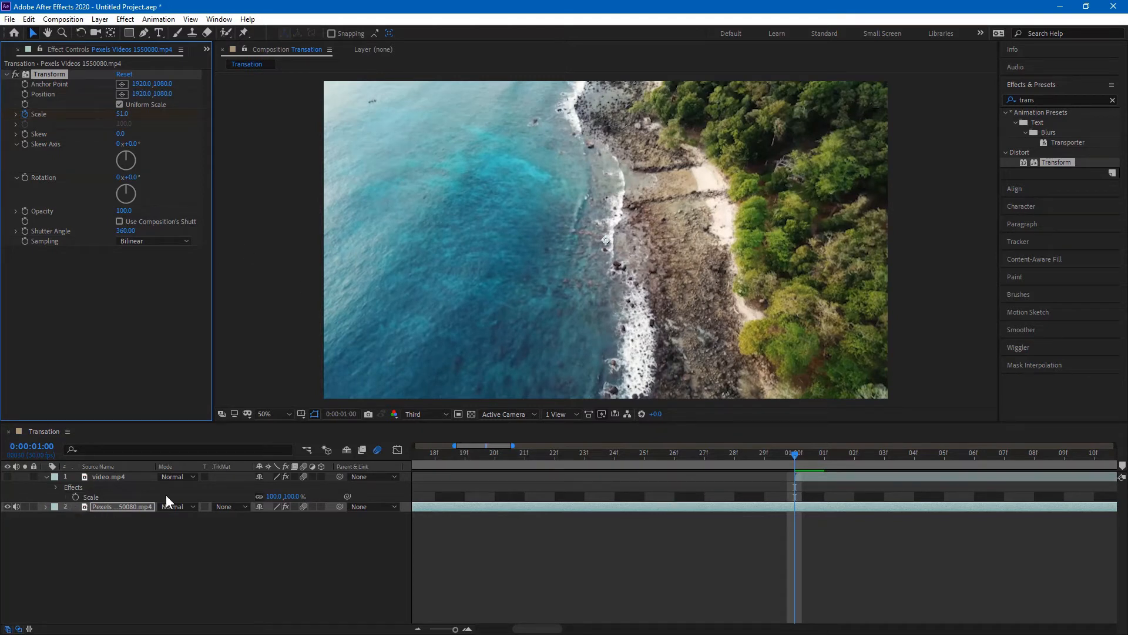
Step: Reveal the beach clip's Transform Scale keyframes in the timeline
click(57, 487)
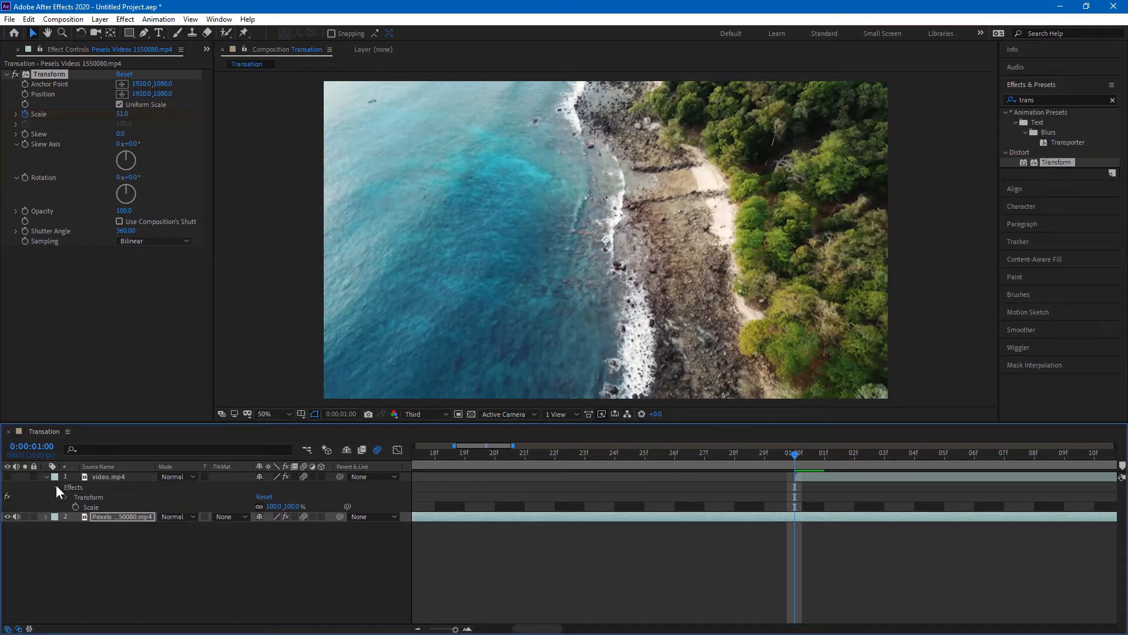
click(65, 498)
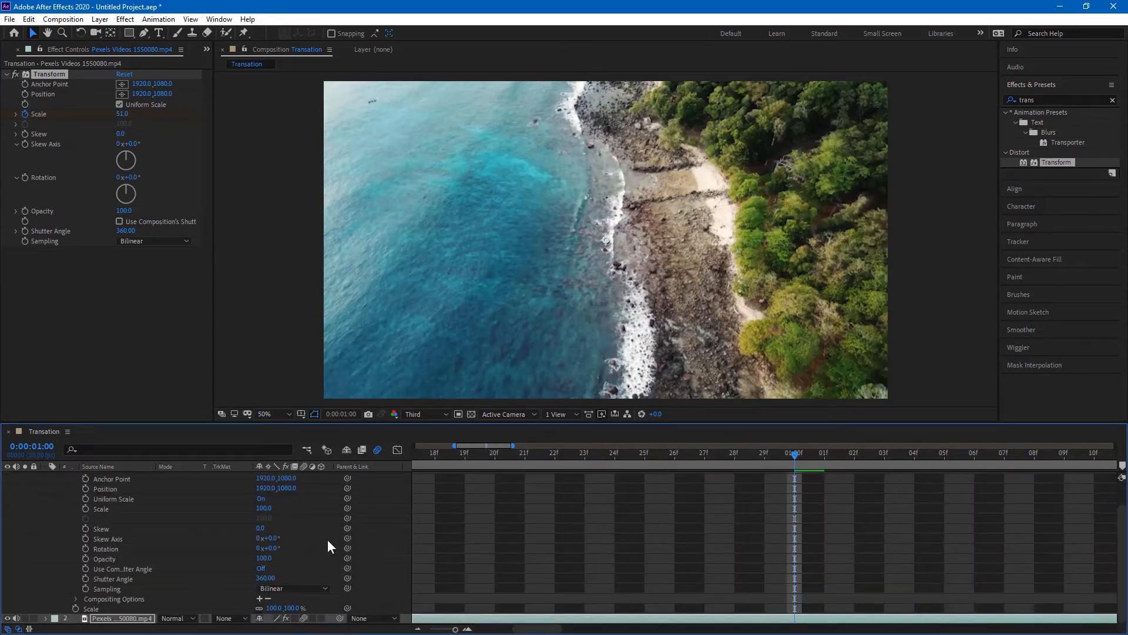
scroll(147, 573, up, 2)
click(57, 488)
click(111, 508)
key(e)
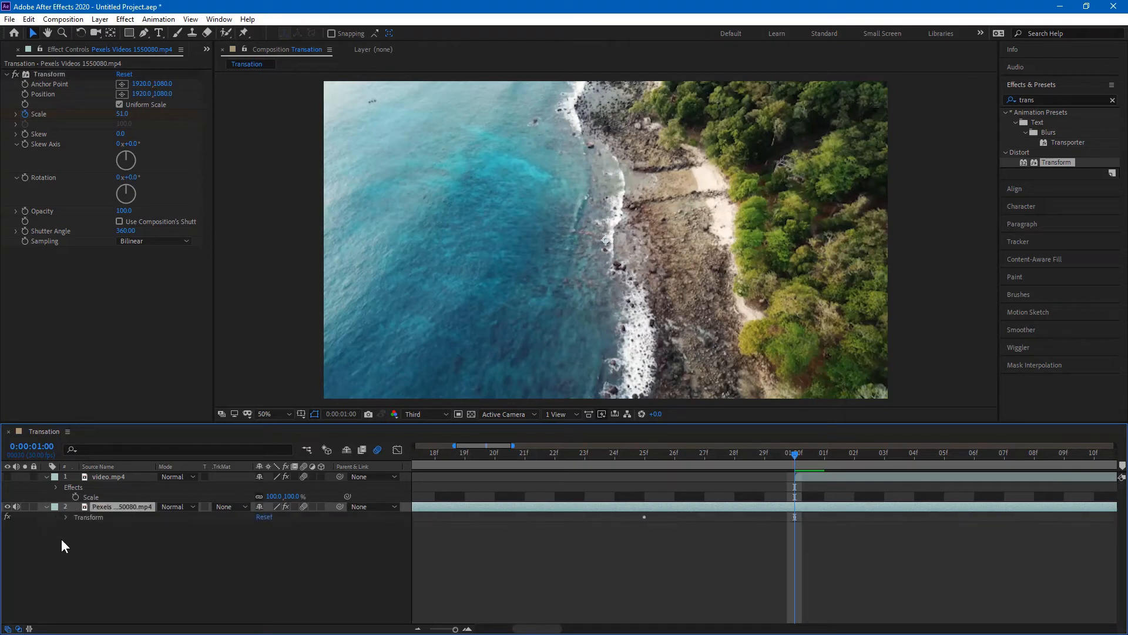
click(66, 517)
scroll(69, 526, down, 2)
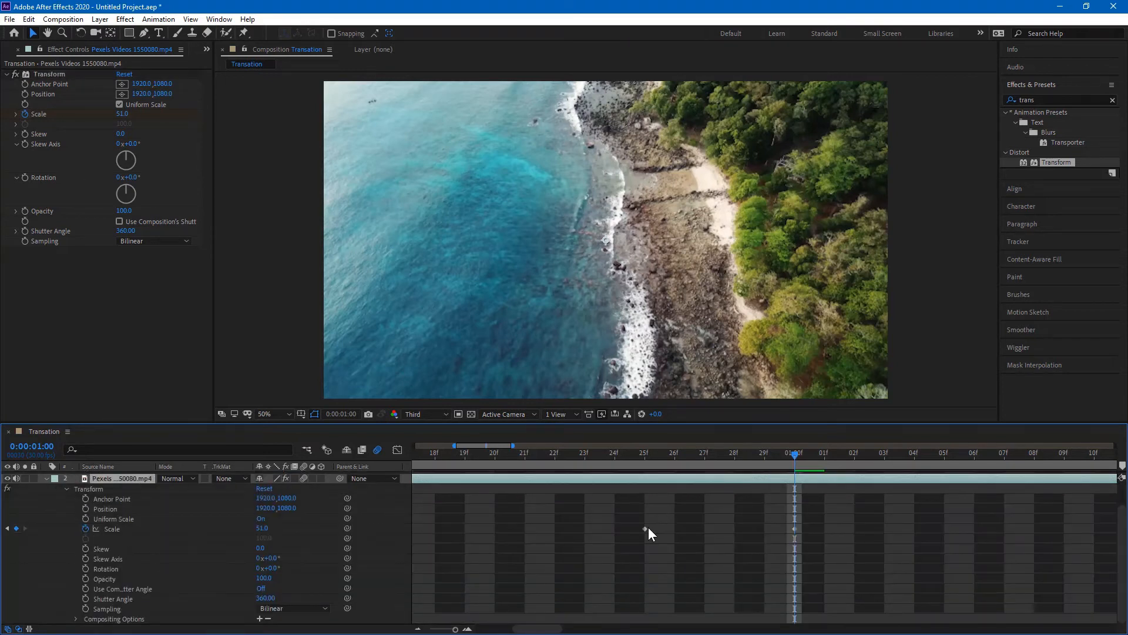
Step: Apply Easy Ease to both beach-clip Scale keyframes, then unhide video.mp4
drag(623, 515, 802, 532)
right_click(794, 533)
key(Escape)
right_click(794, 529)
mouse_move(935, 523)
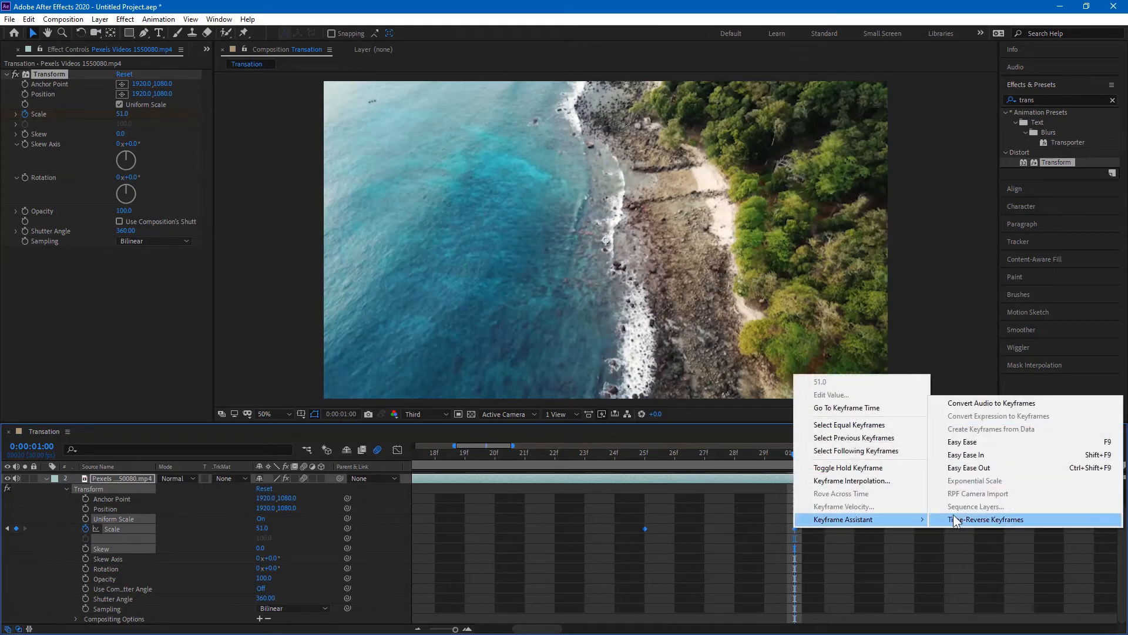
click(989, 443)
scroll(803, 557, up, 1)
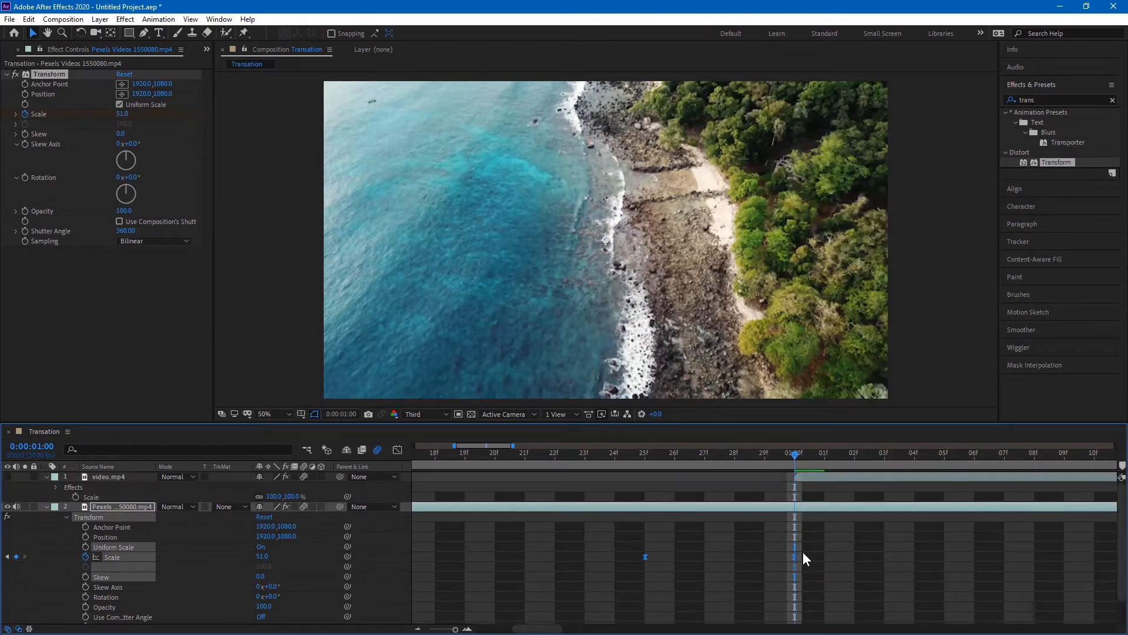
click(831, 478)
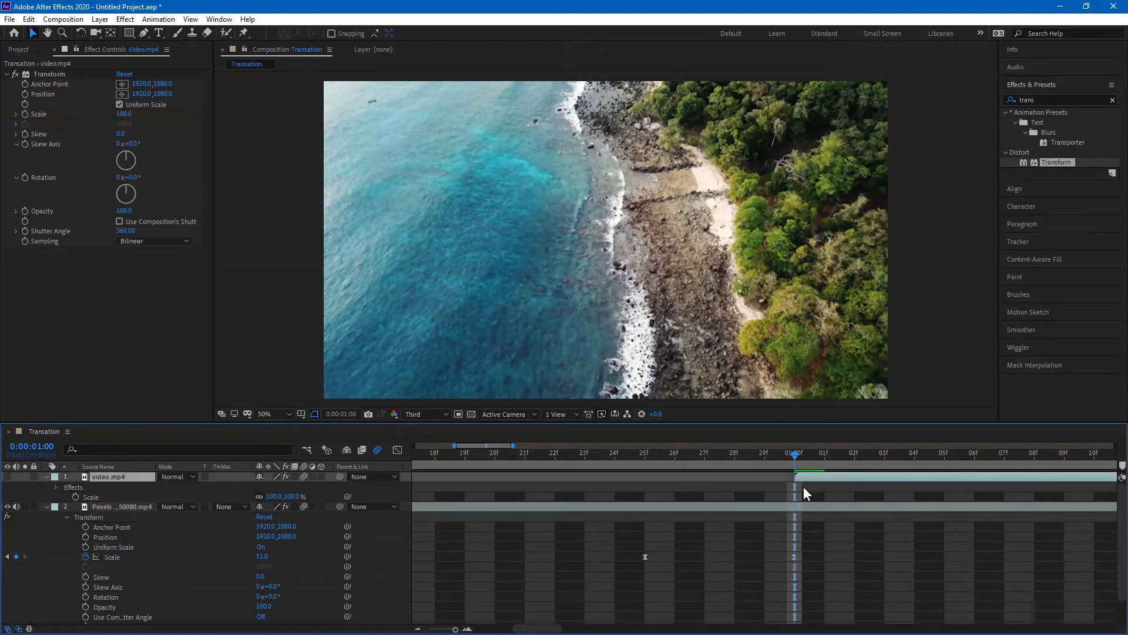
click(7, 476)
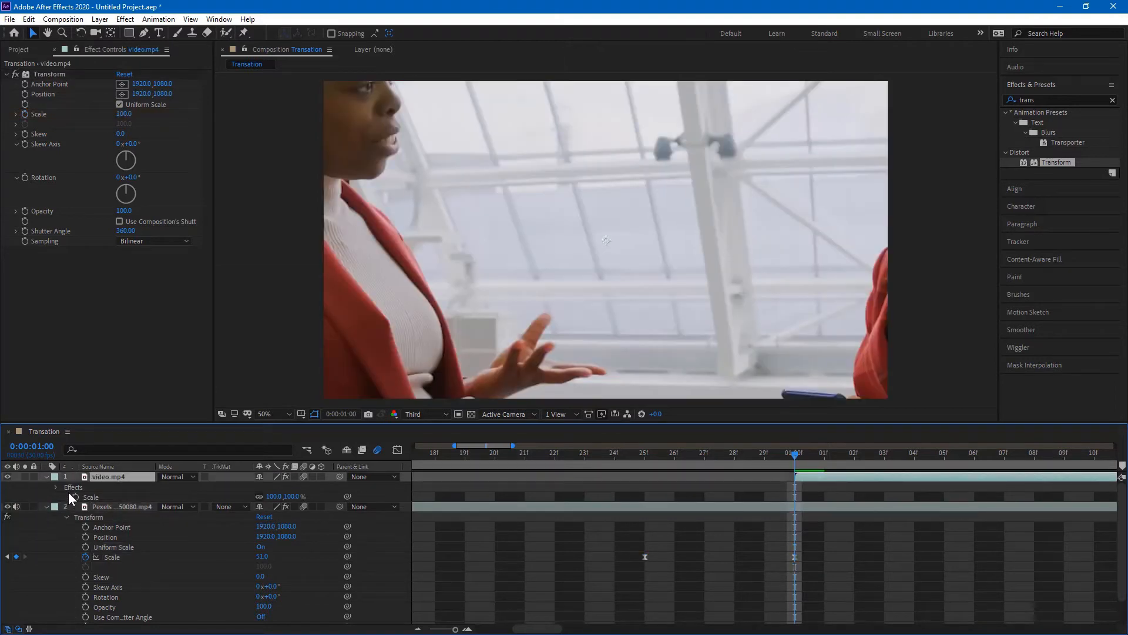
Step: Scrub video.mp4's Transform Scale down to 54 at 0:00:01:02
click(31, 122)
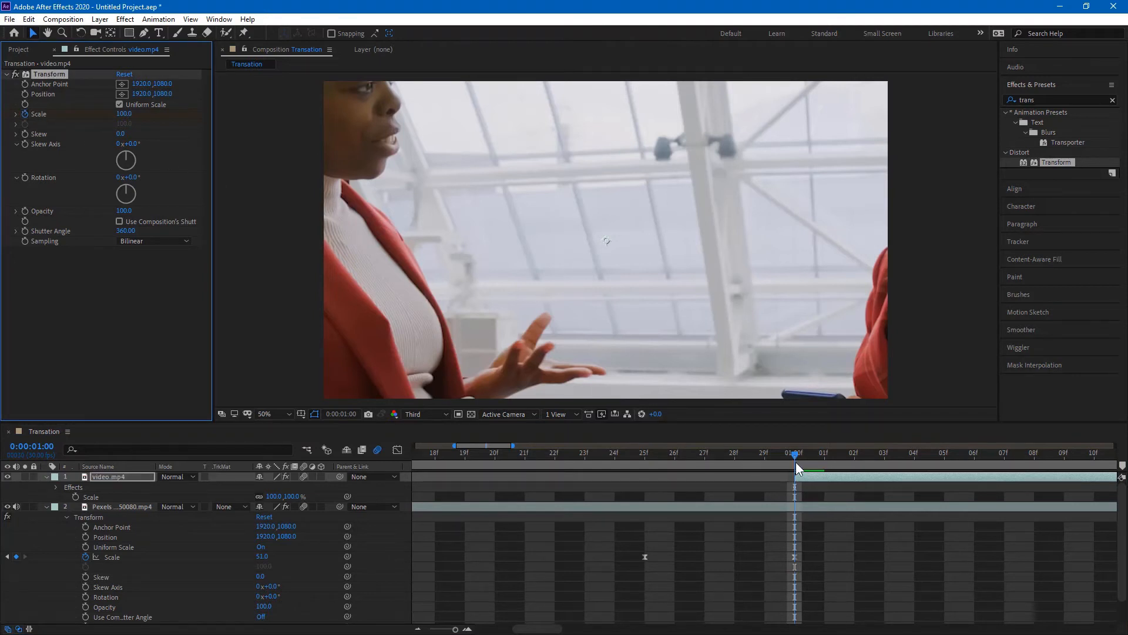
drag(801, 457, 818, 459)
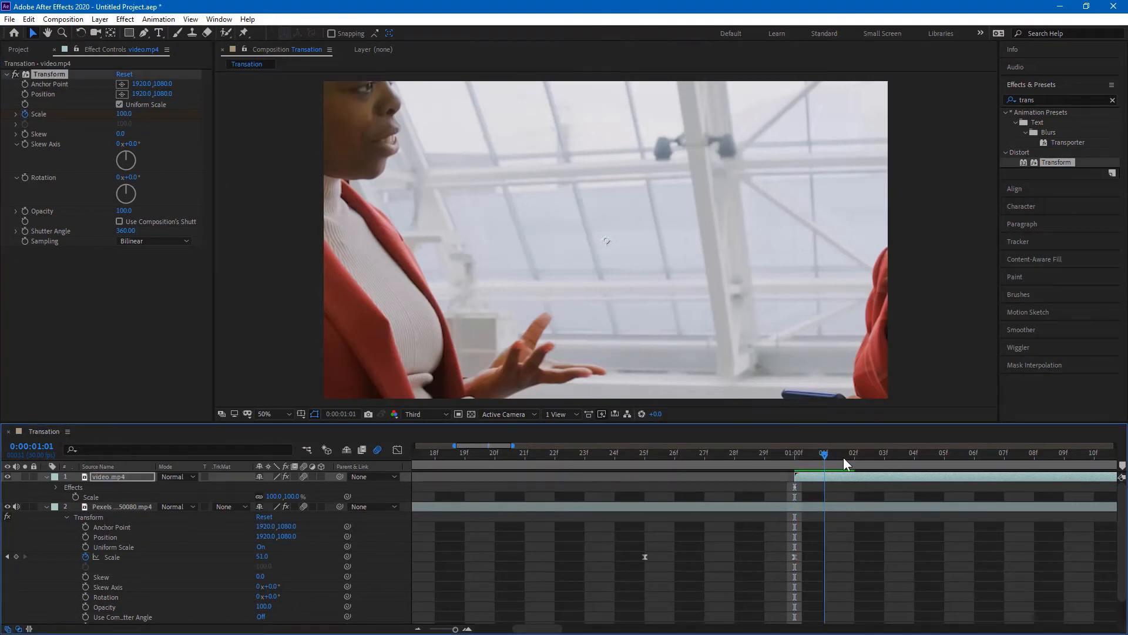
click(843, 463)
drag(123, 114, 96, 115)
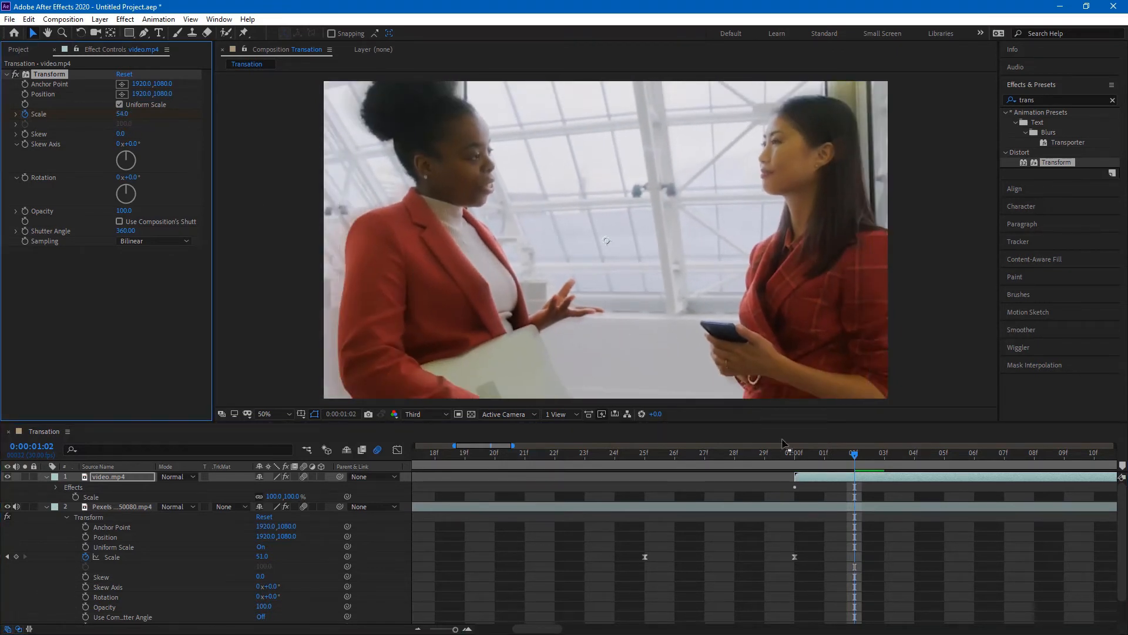
Step: Apply Easy Ease to both of video.mp4's Transform Scale keyframes
click(59, 489)
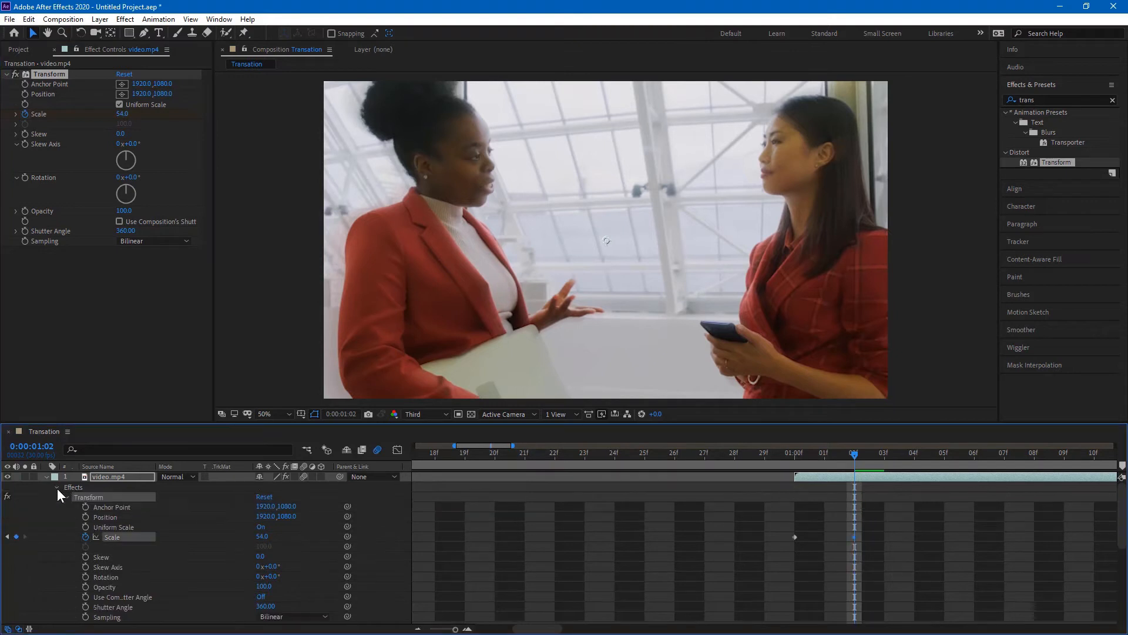
drag(881, 514, 781, 543)
right_click(795, 530)
mouse_move(858, 521)
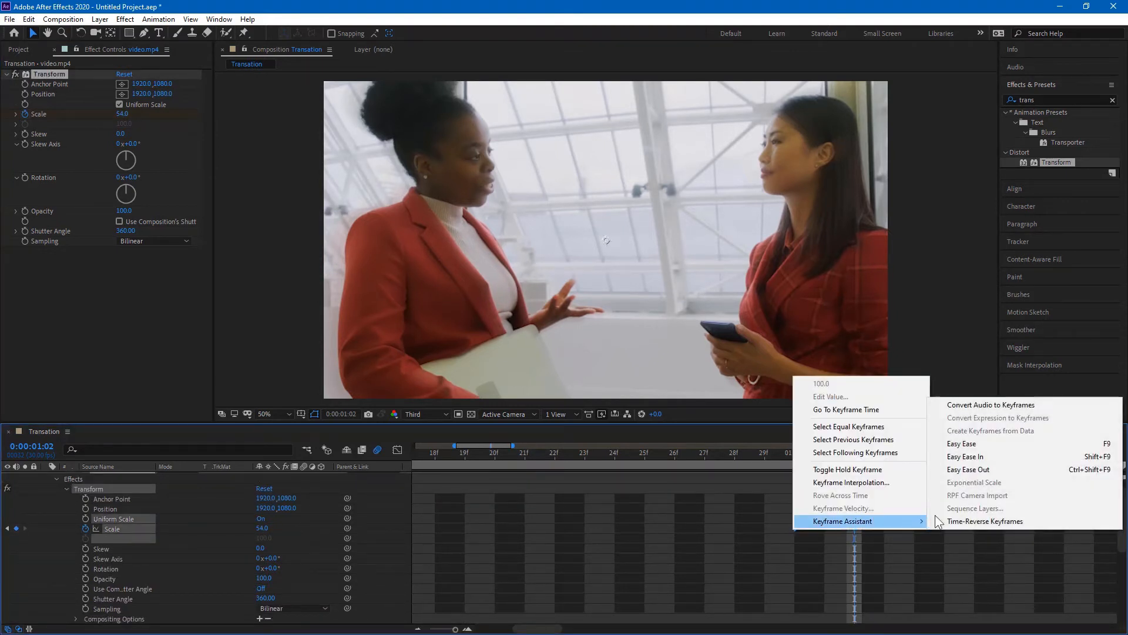
click(982, 445)
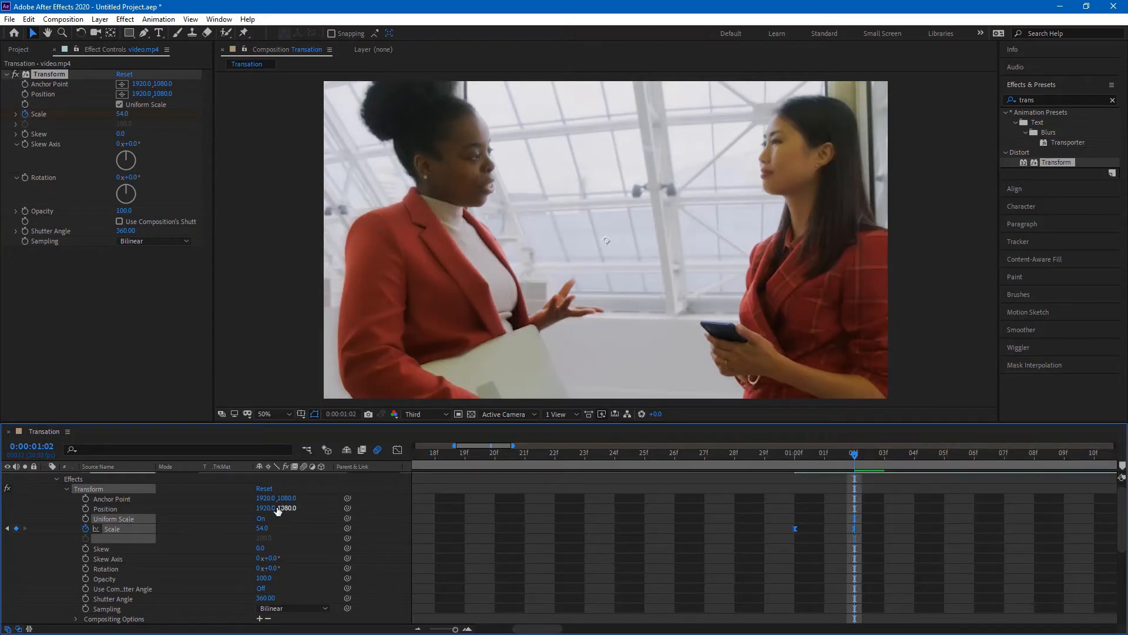
scroll(276, 509, up, 1)
Step: Re-expand the layers' Transform effects and marquee-select the Scale keyframes
click(46, 477)
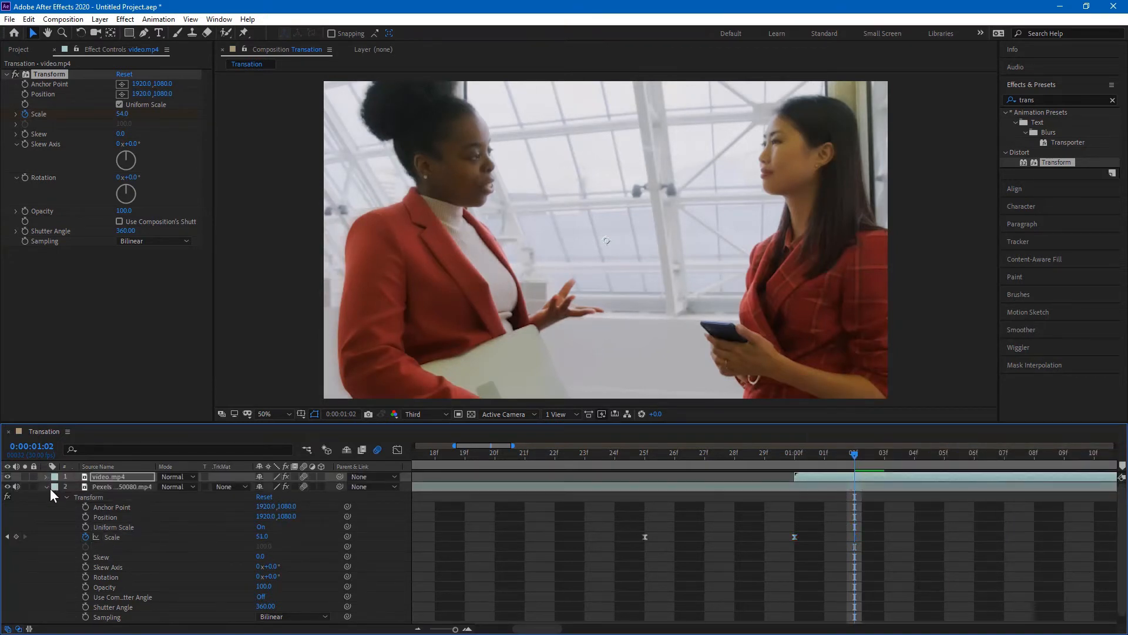
click(47, 488)
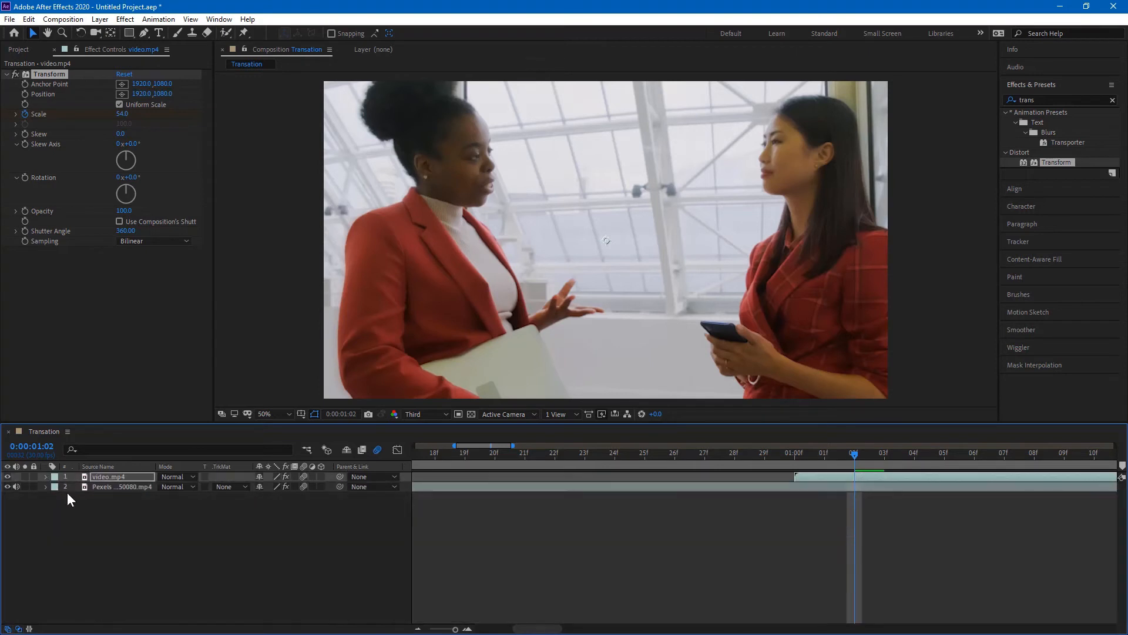
click(47, 477)
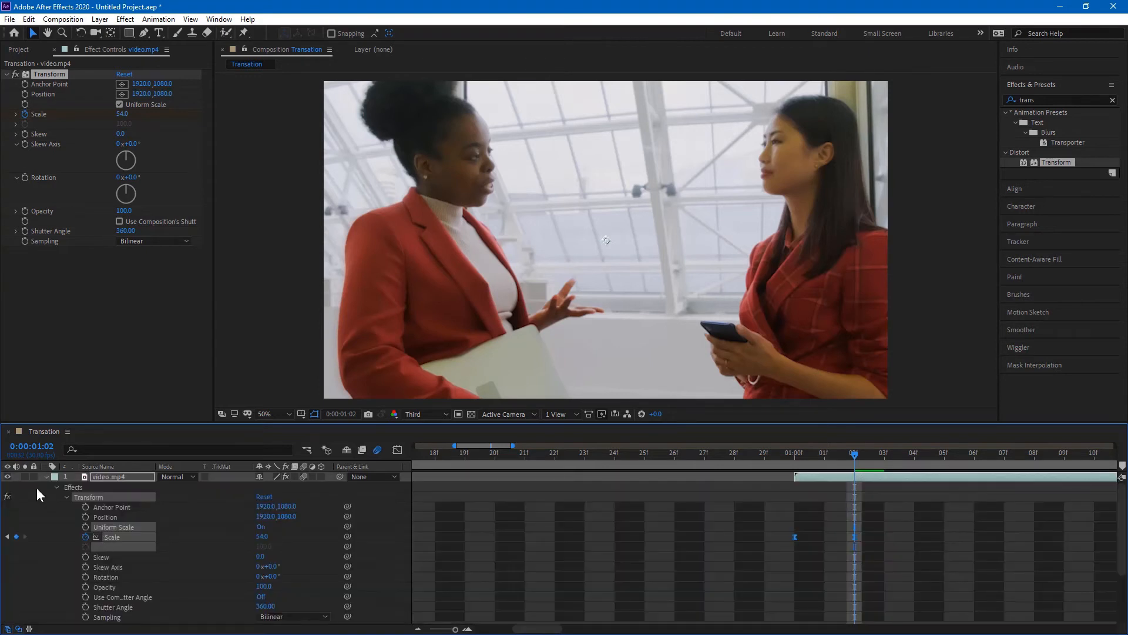
scroll(623, 570, down, 3)
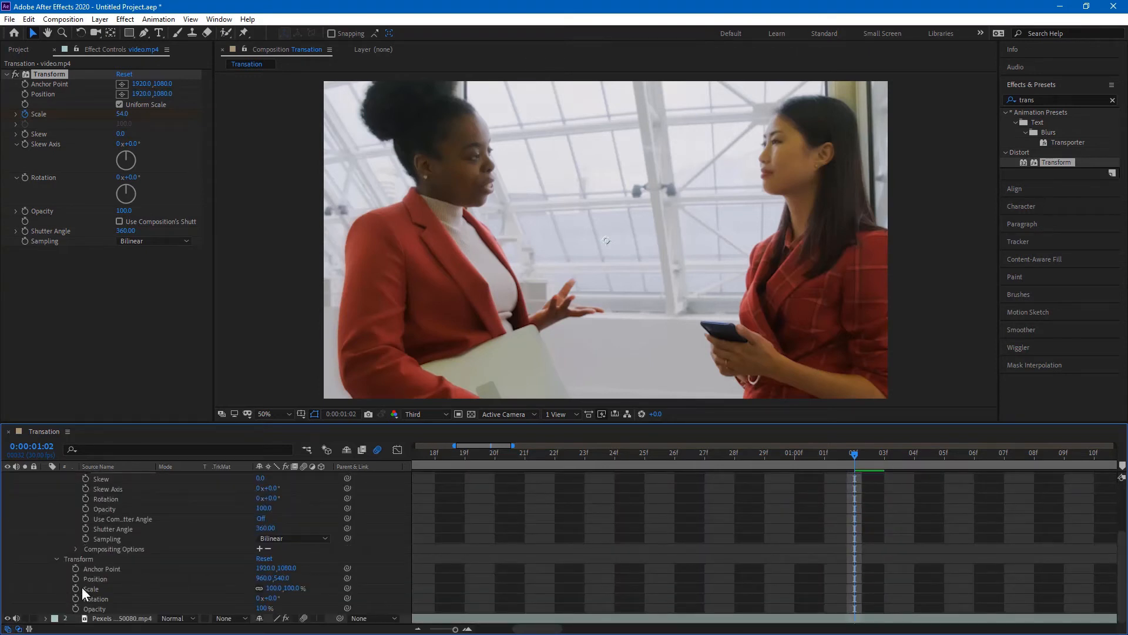
click(106, 618)
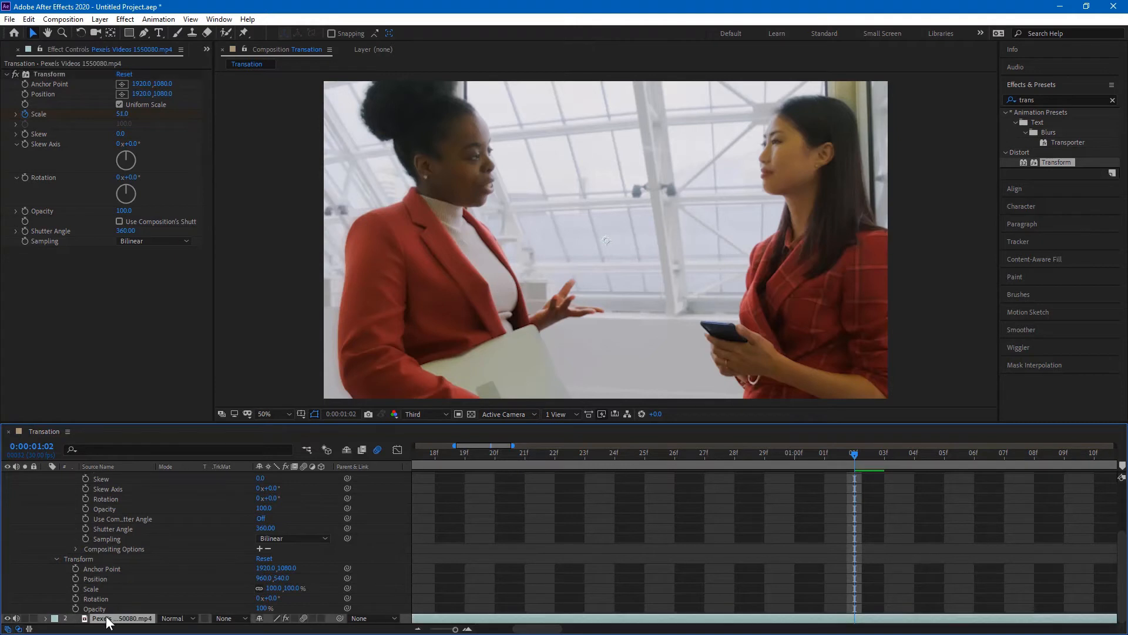
key(e)
click(67, 619)
scroll(555, 589, down, 3)
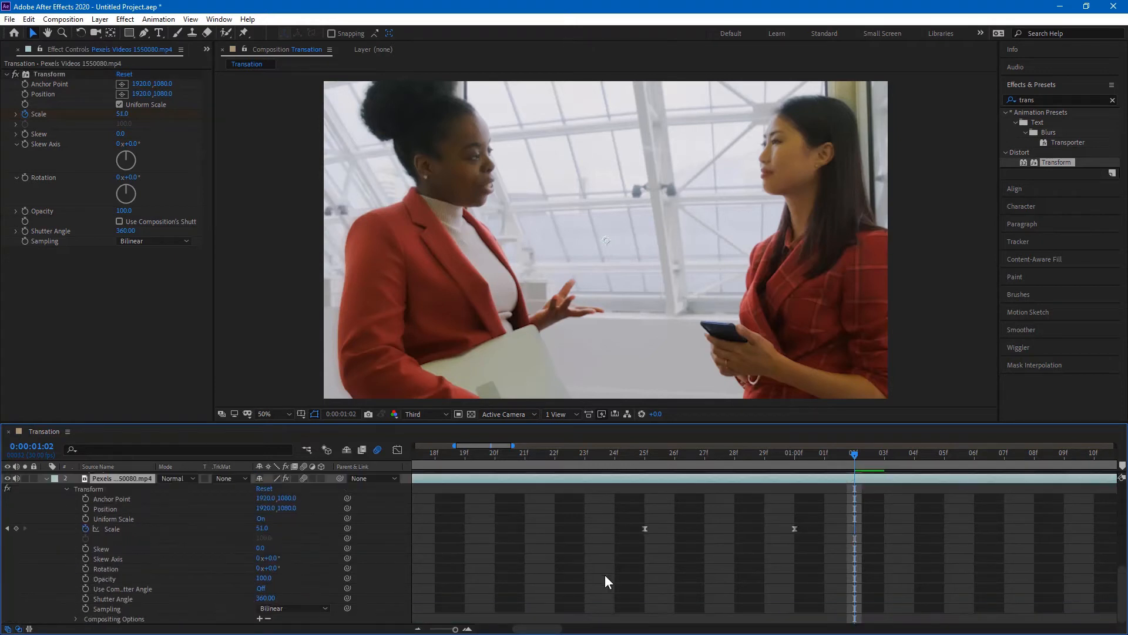
drag(613, 556, 838, 517)
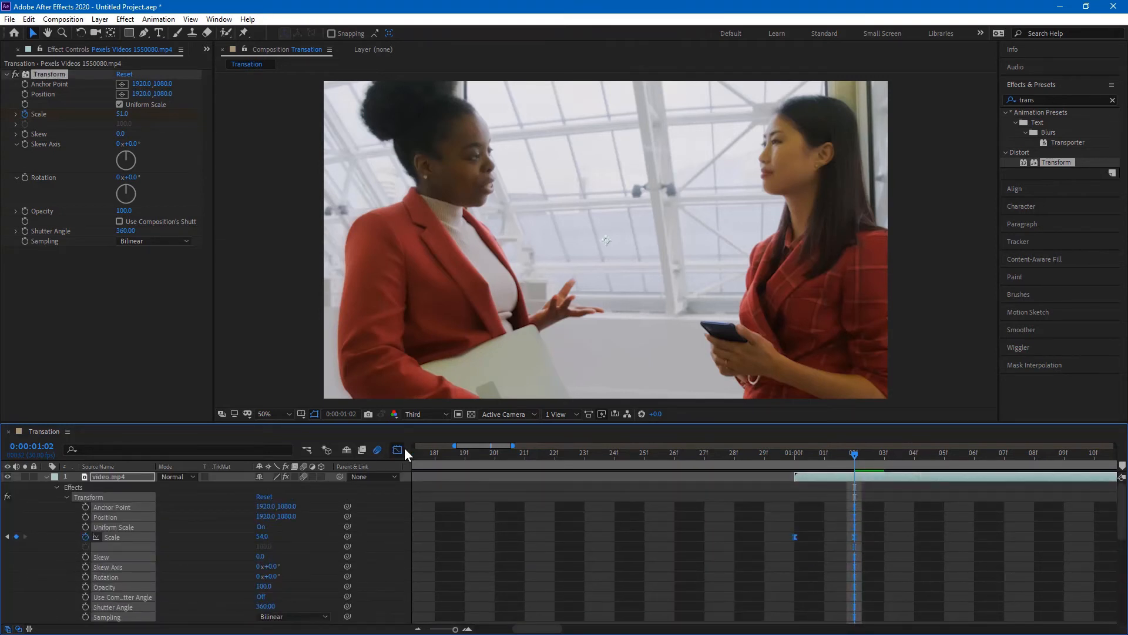
Step: Drag the Scale keyframes' speed-curve influence to 100%, then leave the Graph Editor
drag(909, 543, 613, 469)
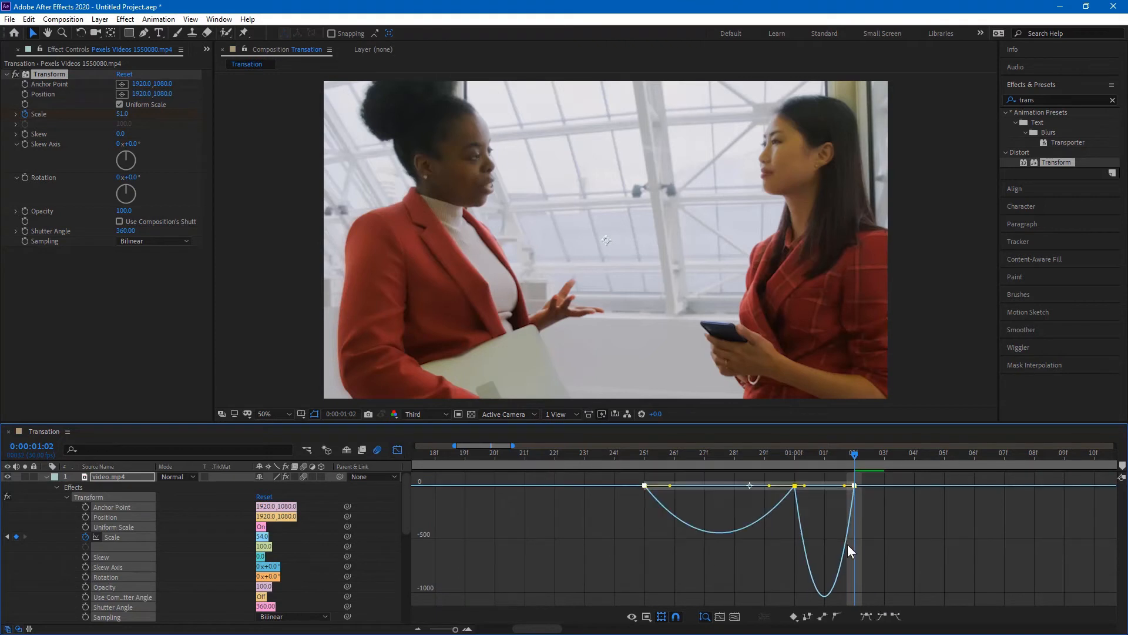
drag(845, 486, 745, 489)
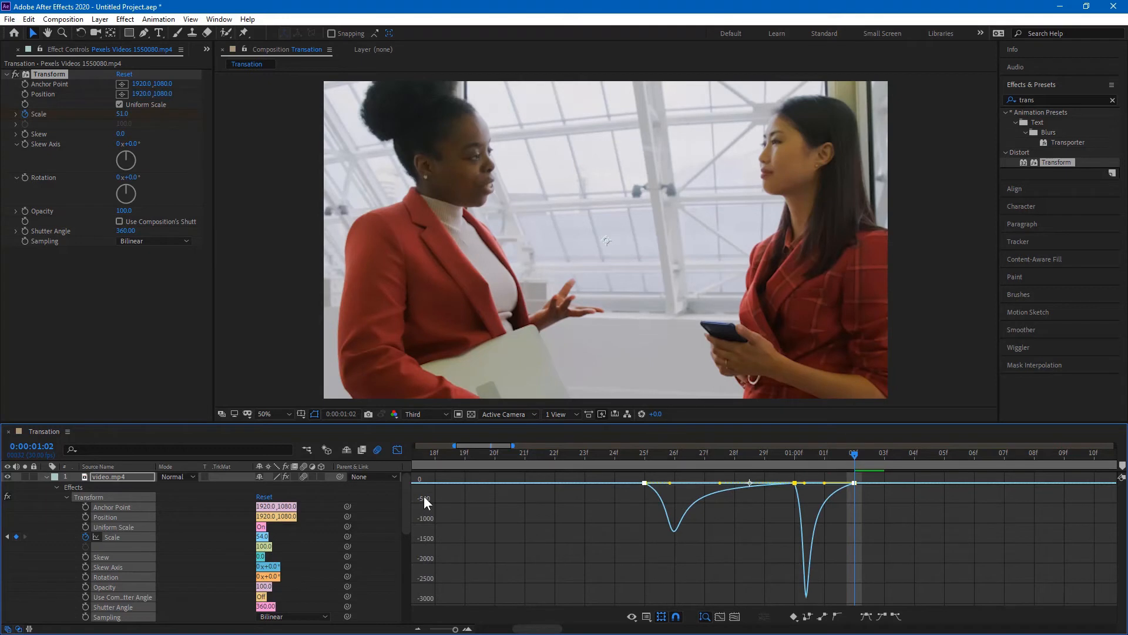
click(397, 449)
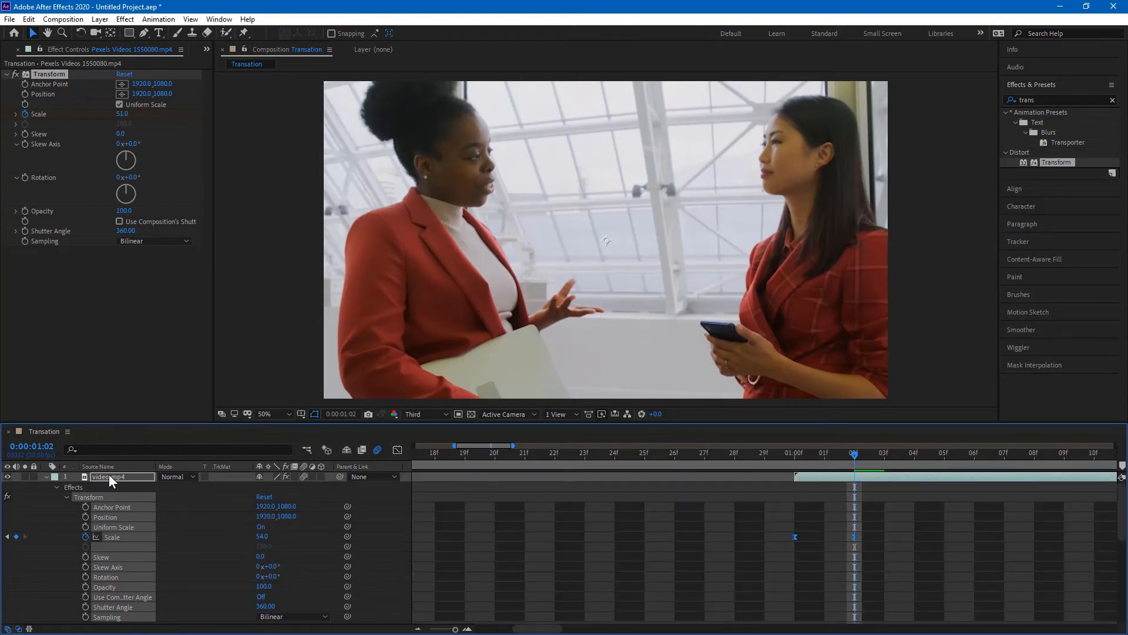
Step: Reveal only the clips' Scale keyframes, zoom the timeline to all 10 seconds, and end the work area near 01:17f
key(u)
click(670, 523)
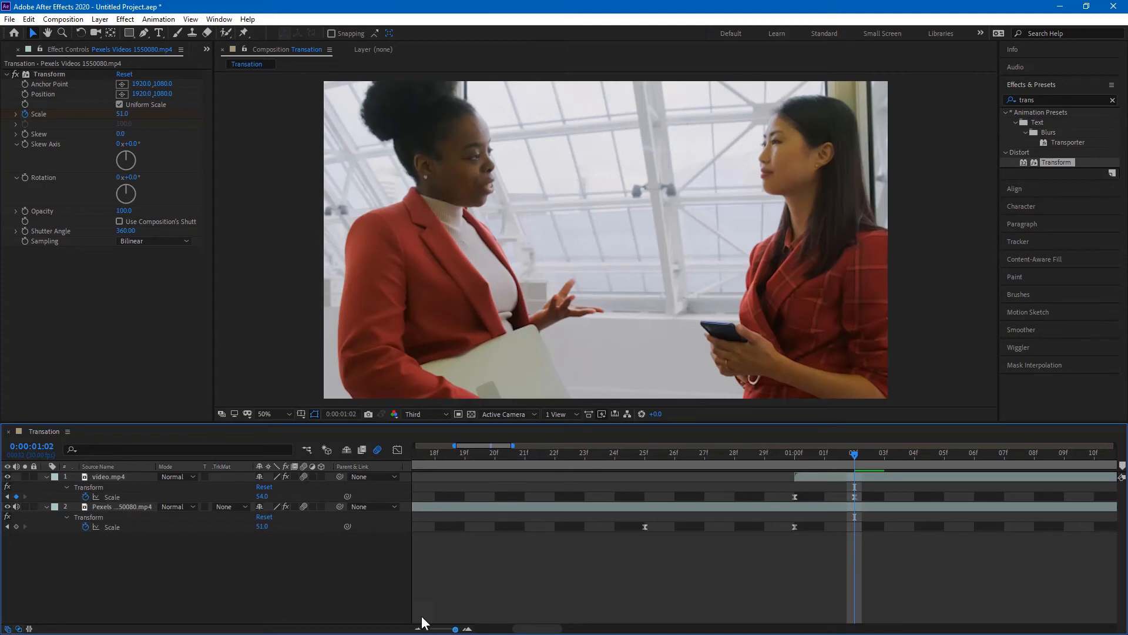
drag(446, 631, 423, 630)
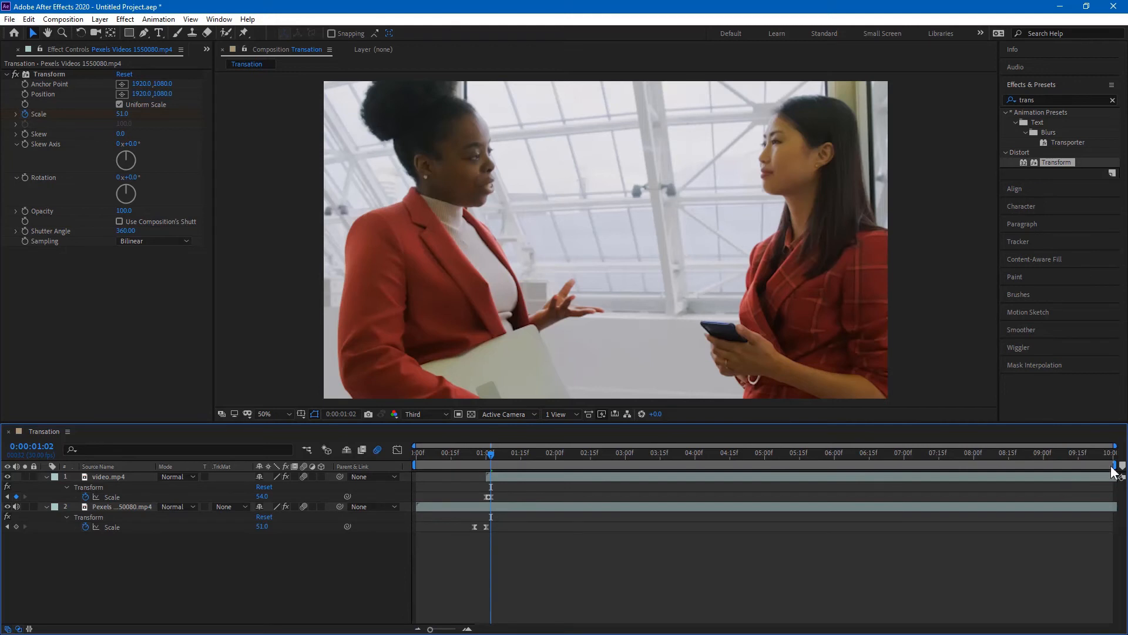
drag(1115, 464, 400, 453)
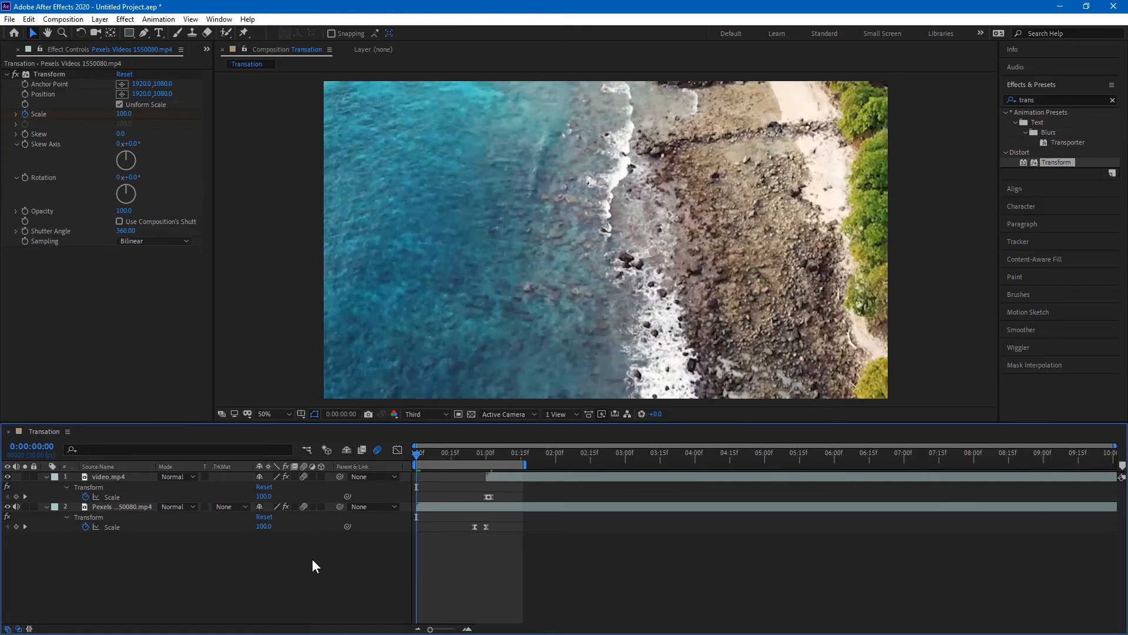
Step: Preview the zoom, nudge the Pexels clip's first Scale keyframe earlier, and park at frame 23
key(space)
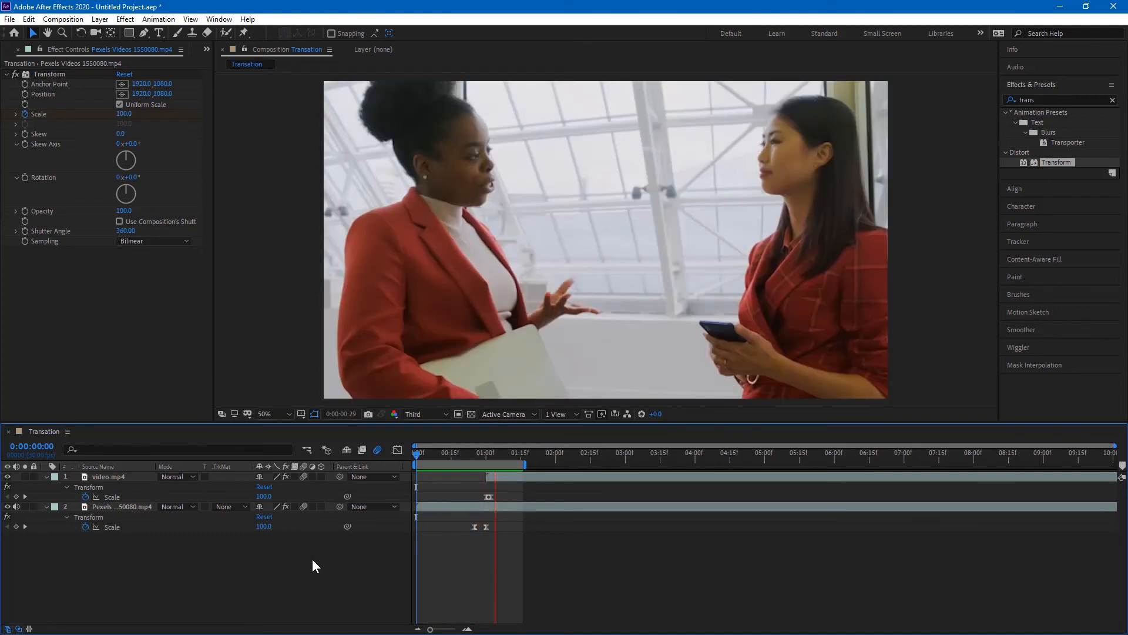
key(space)
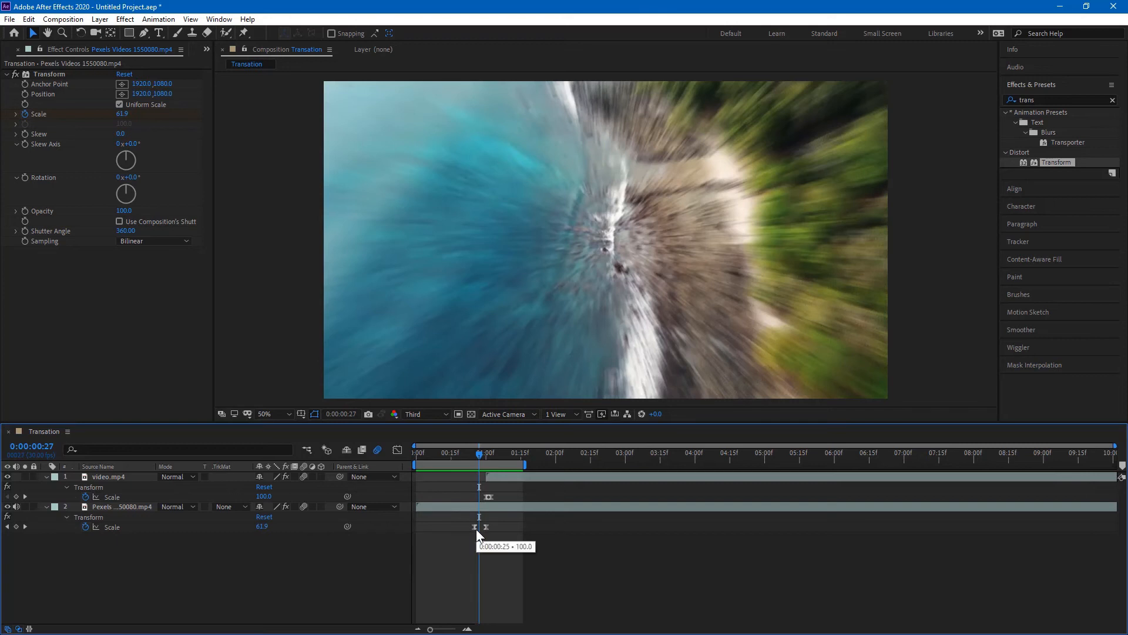
drag(476, 529, 474, 527)
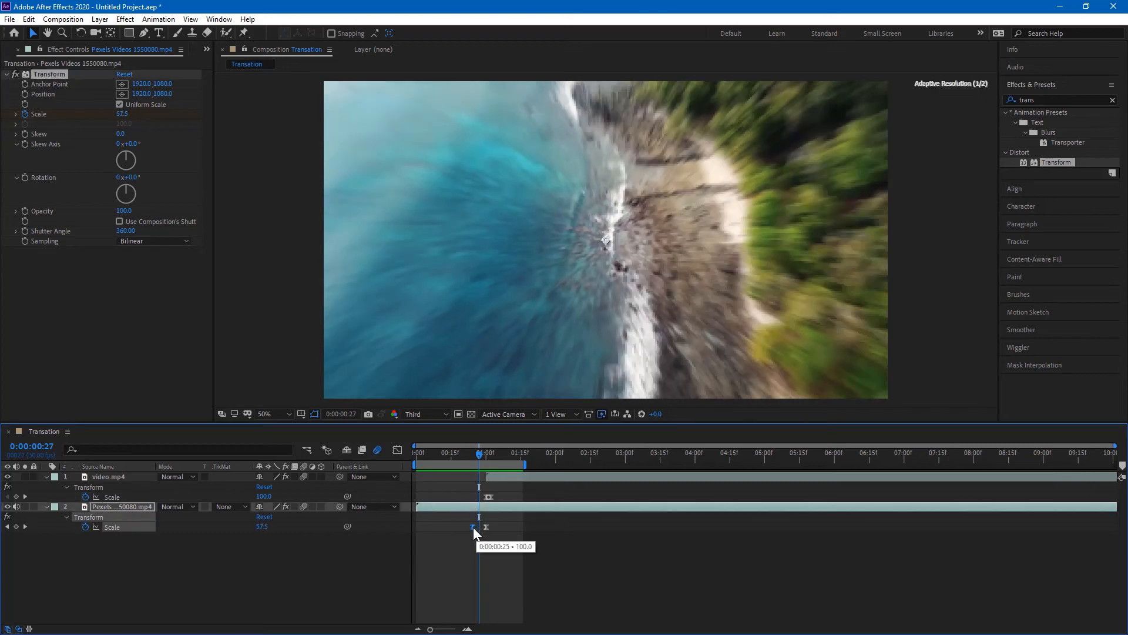
click(492, 497)
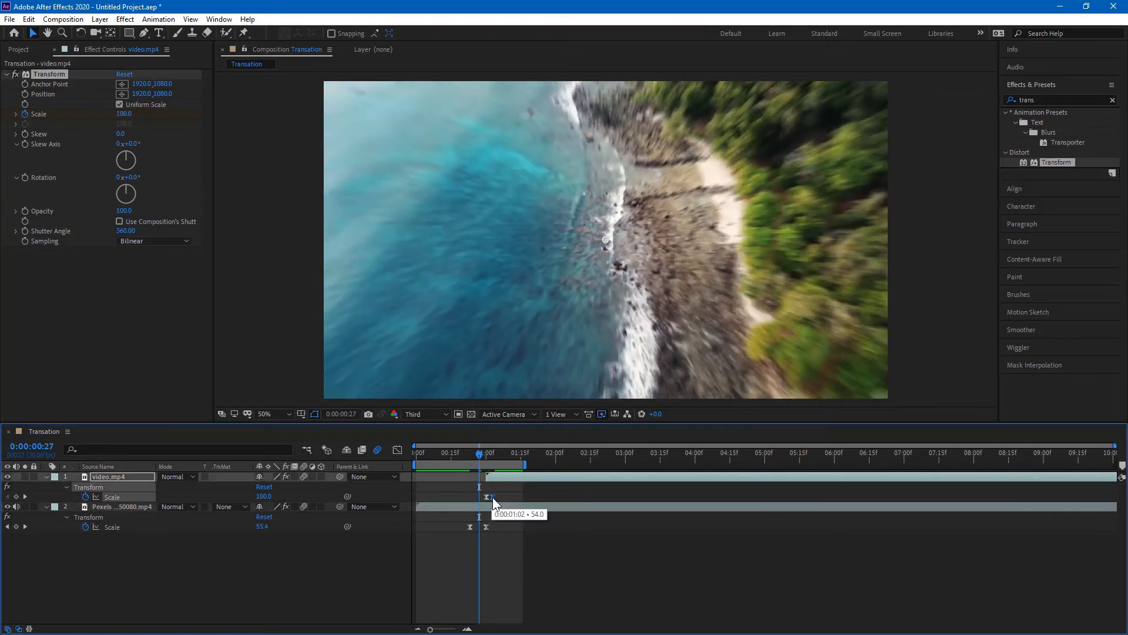
click(469, 453)
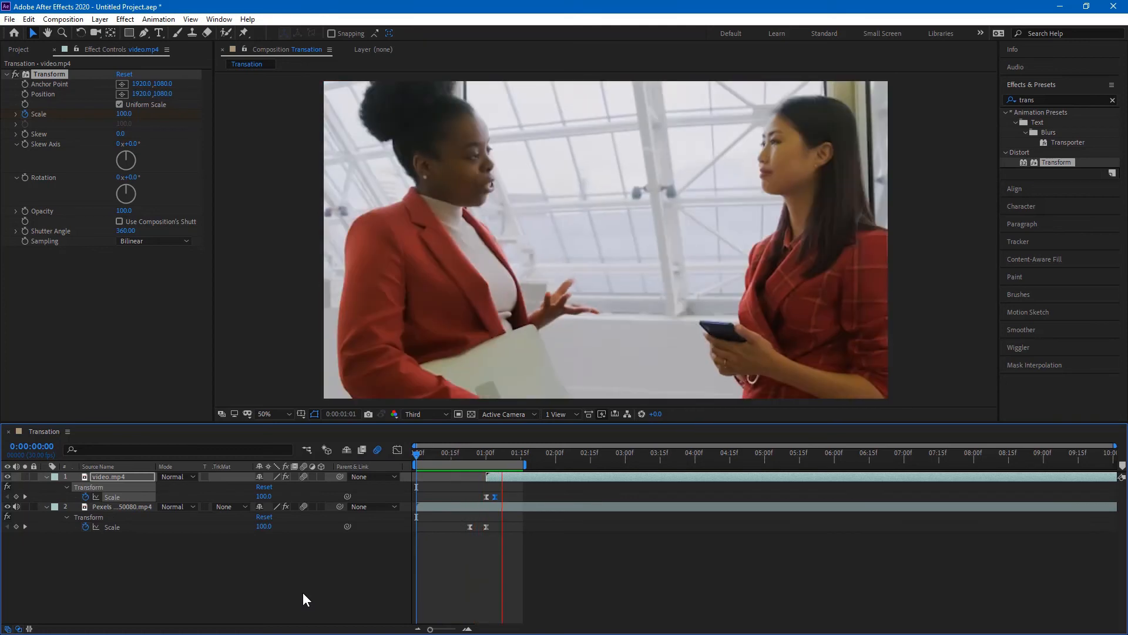
Step: Move the Pexels clip's first Scale keyframe later, to 0:00:00:24, and preview the result
key(space)
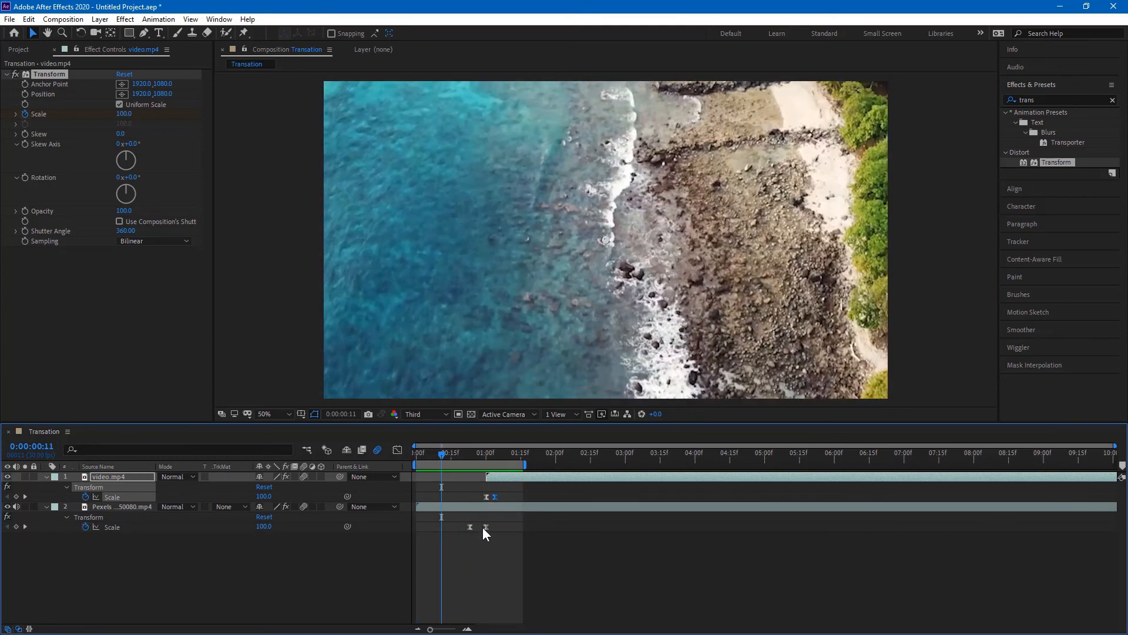
drag(467, 527, 467, 490)
key(space)
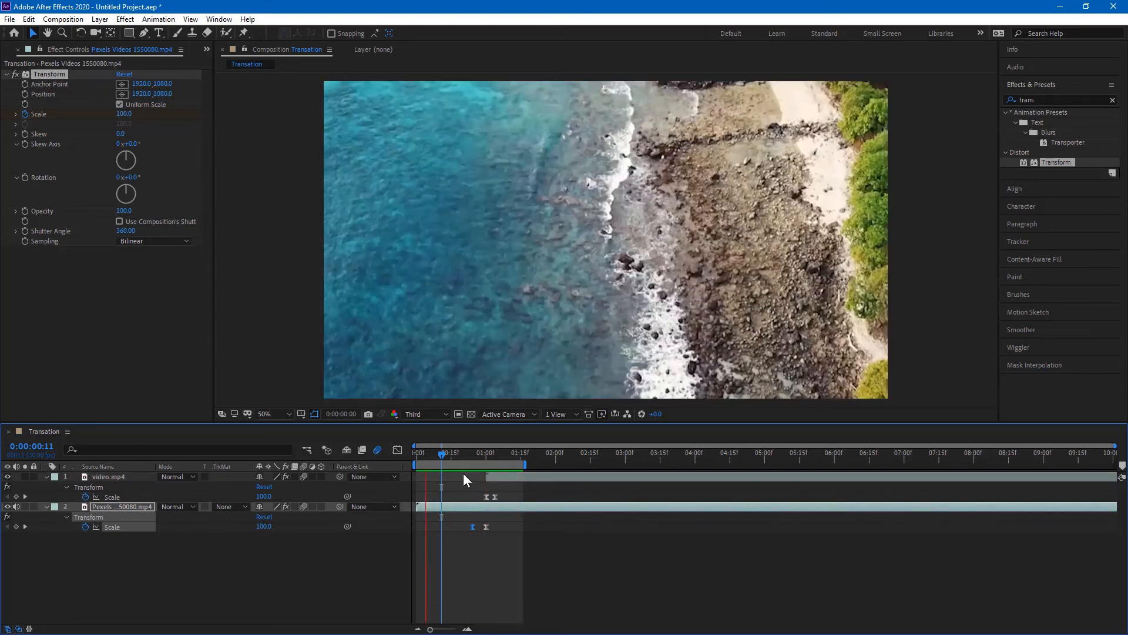
Step: Inspect frame 25, shift the Pexels clip's second Scale keyframe later, and preview again
key(space)
drag(466, 453, 473, 454)
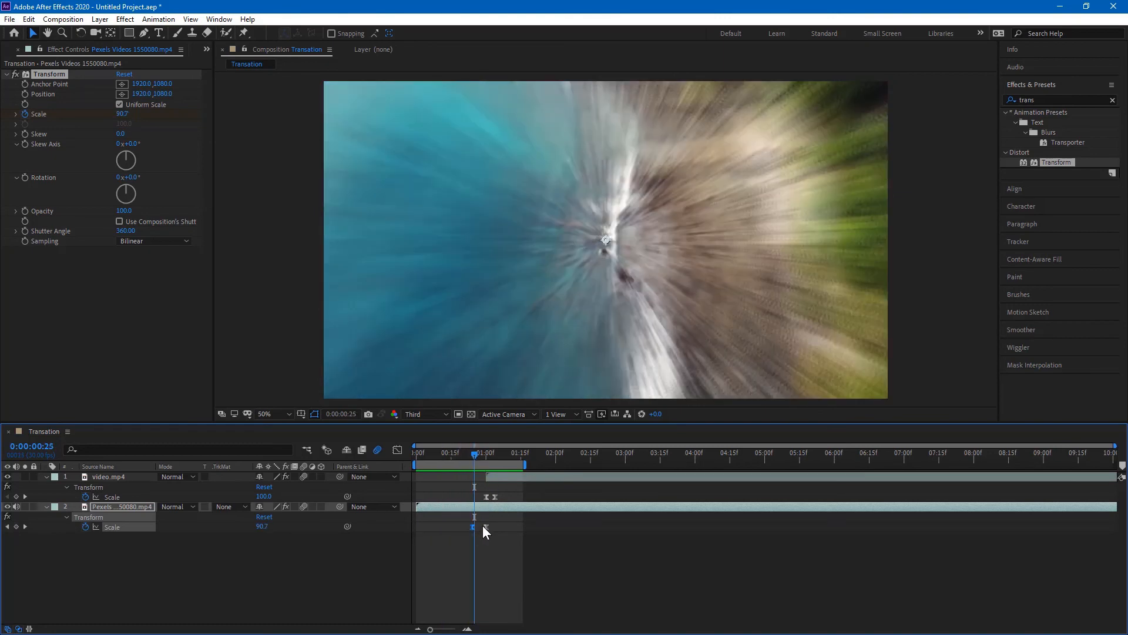
drag(485, 527, 493, 526)
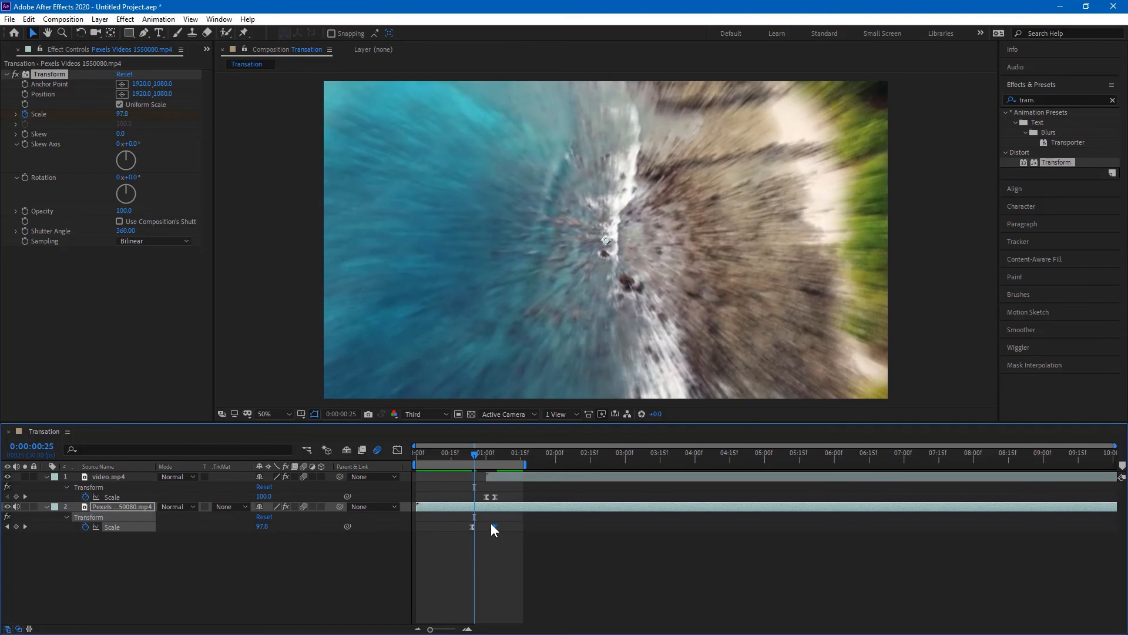
key(space)
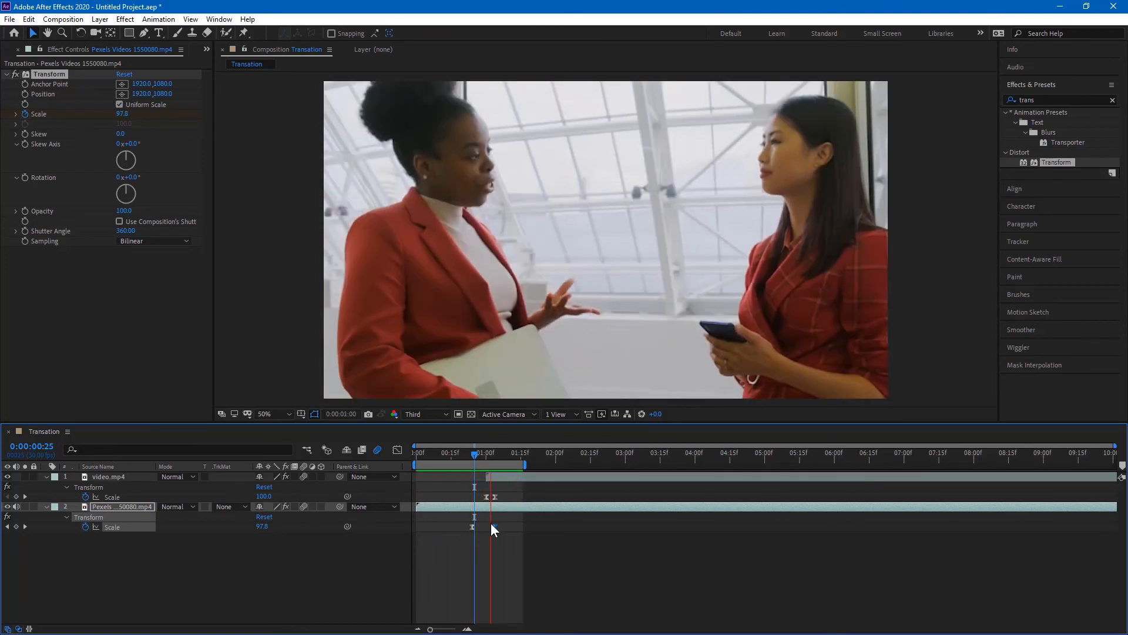
Step: Push both clips' final Scale keyframes one frame later, placing the beach clip's 51% key at 0:00:01:04
key(space)
drag(496, 498, 499, 531)
click(496, 530)
key(space)
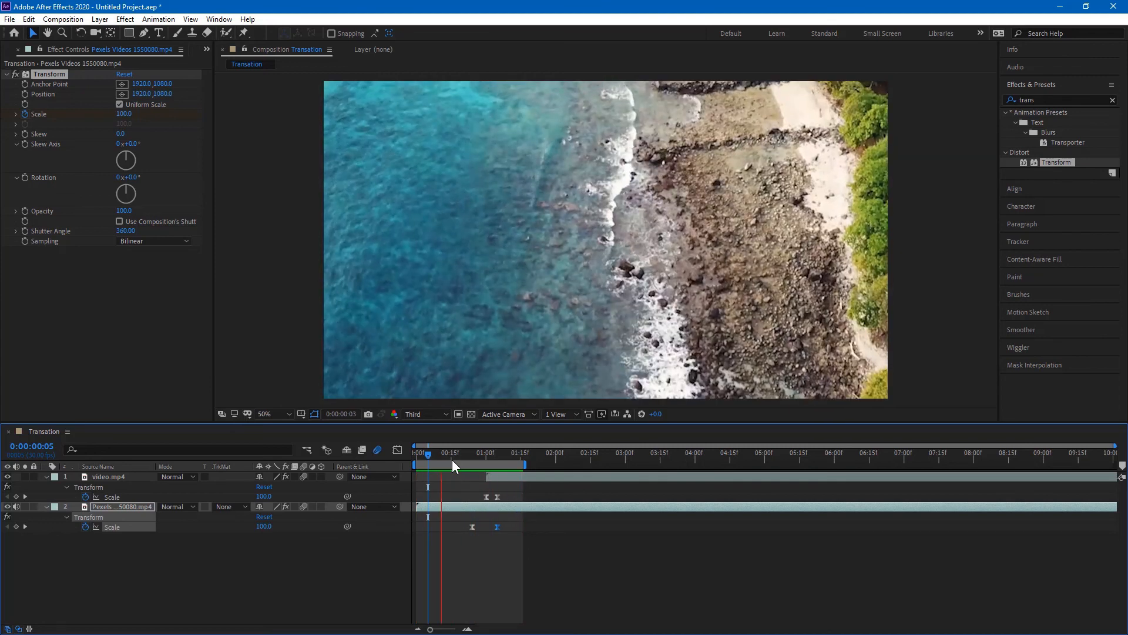
key(space)
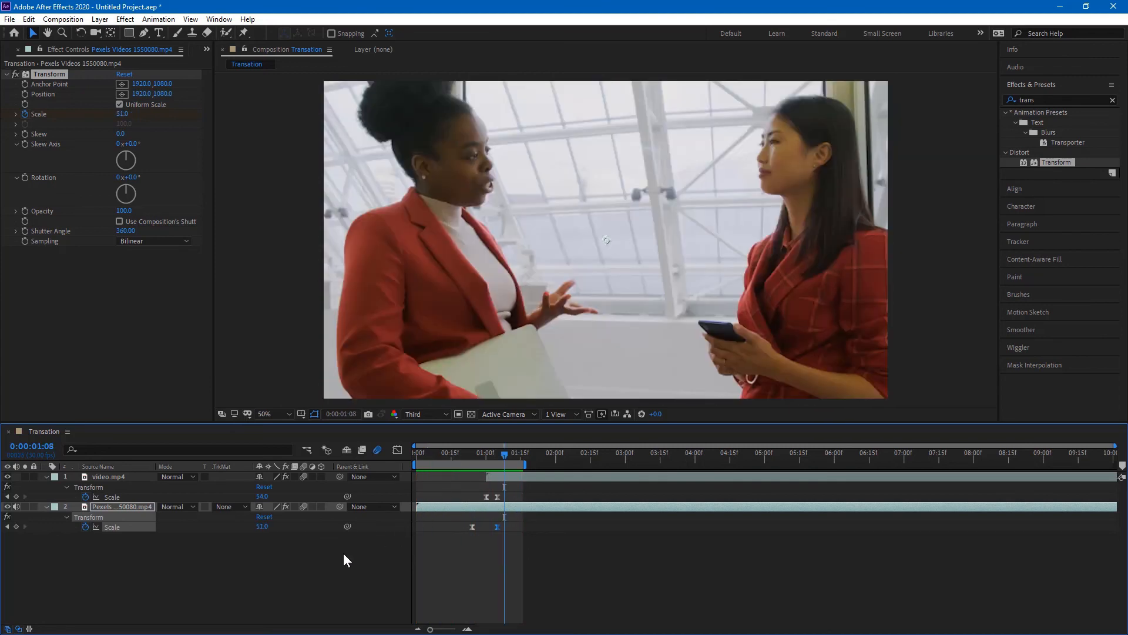
click(369, 557)
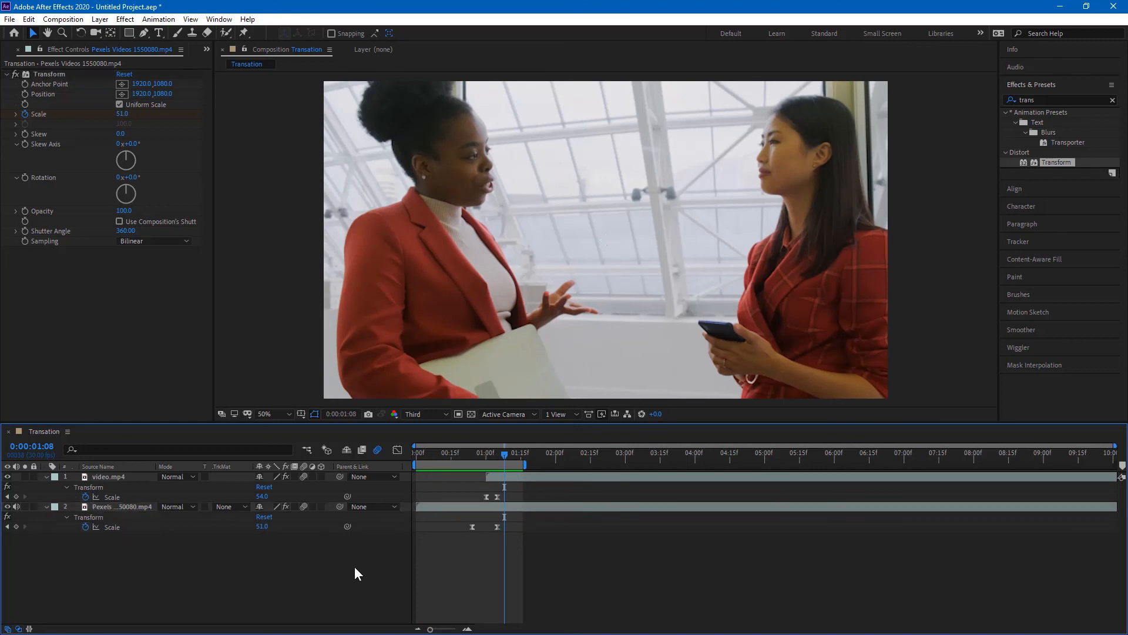